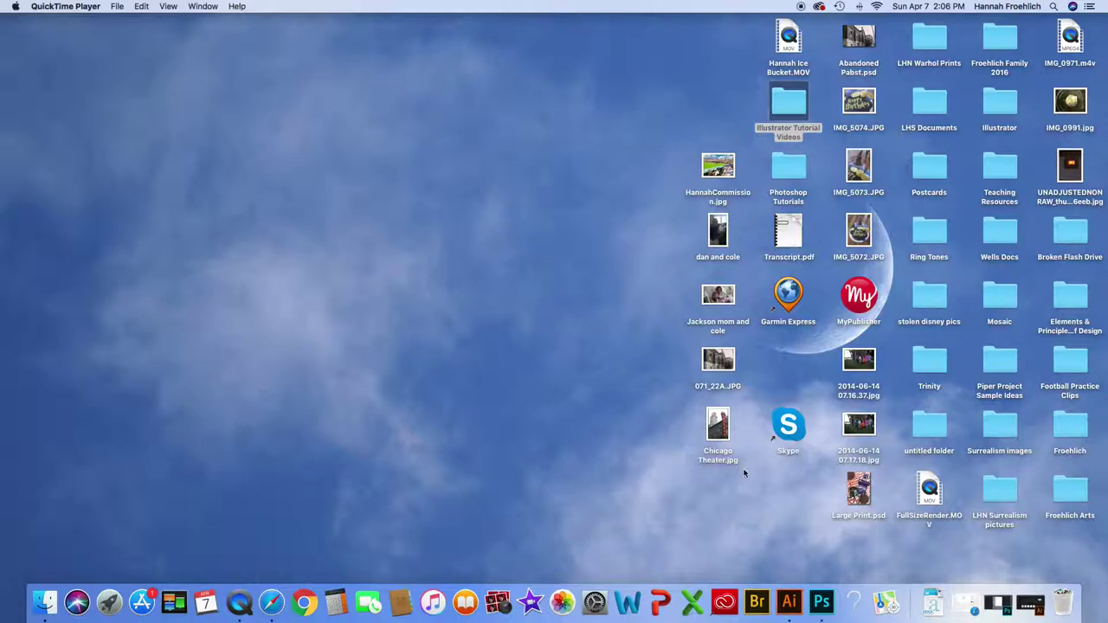
Step: Switch to Photoshop and bring up the scanned Vine Boarder image
click(1002, 605)
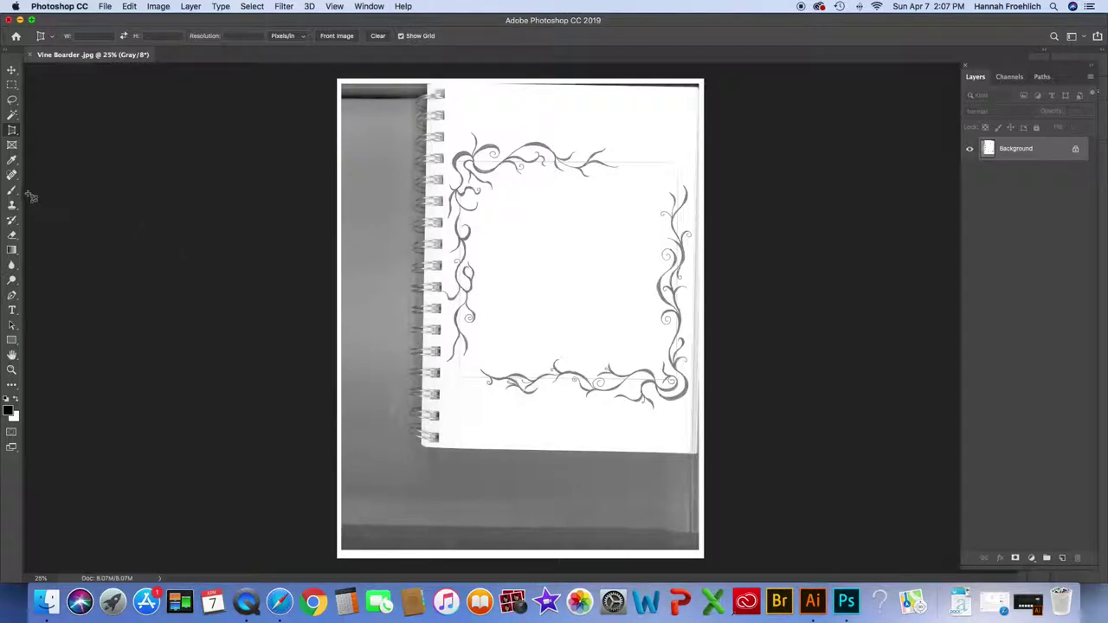
click(17, 133)
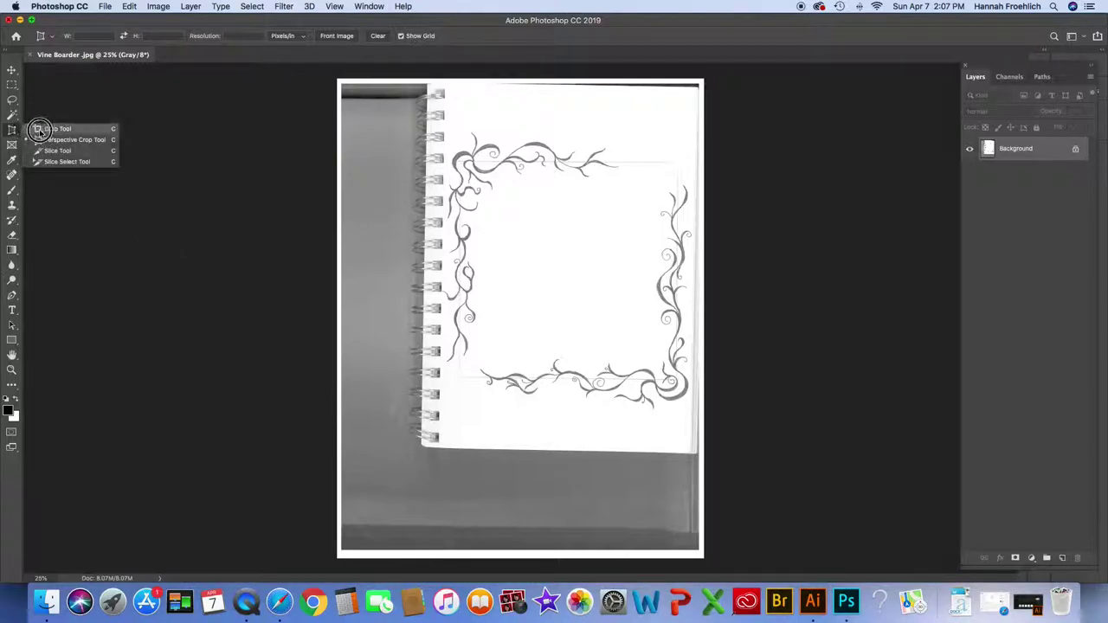
click(47, 129)
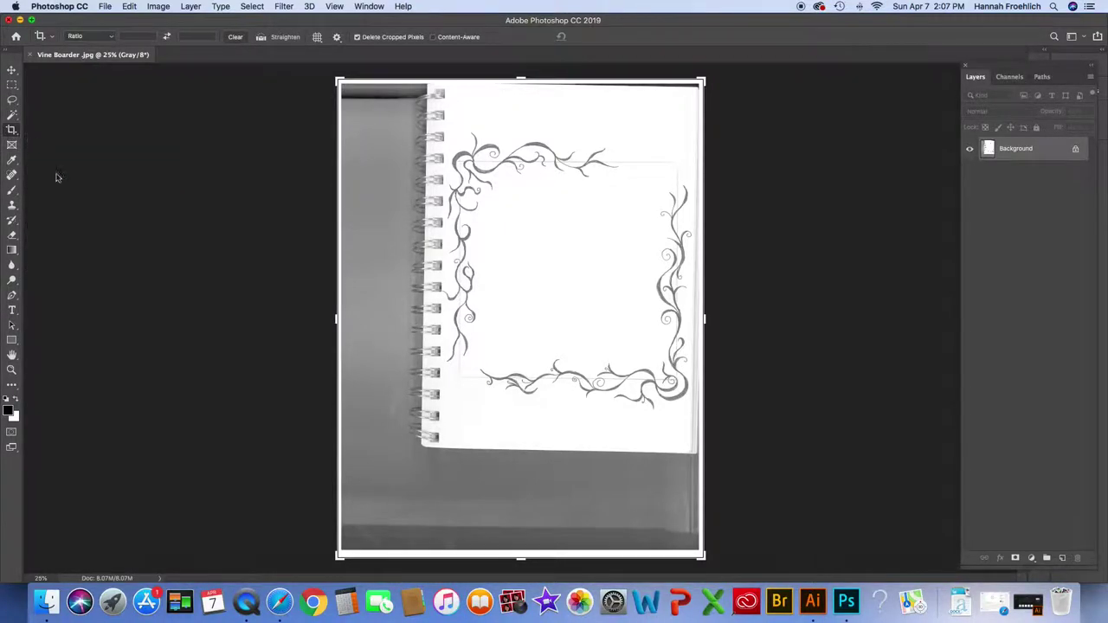
click(11, 130)
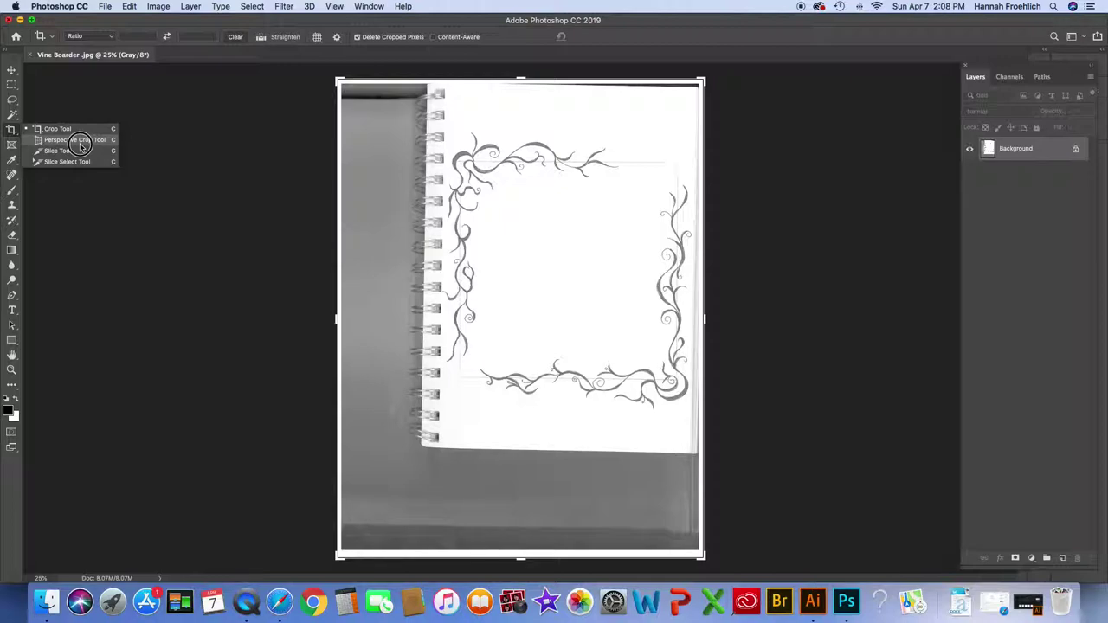
click(54, 129)
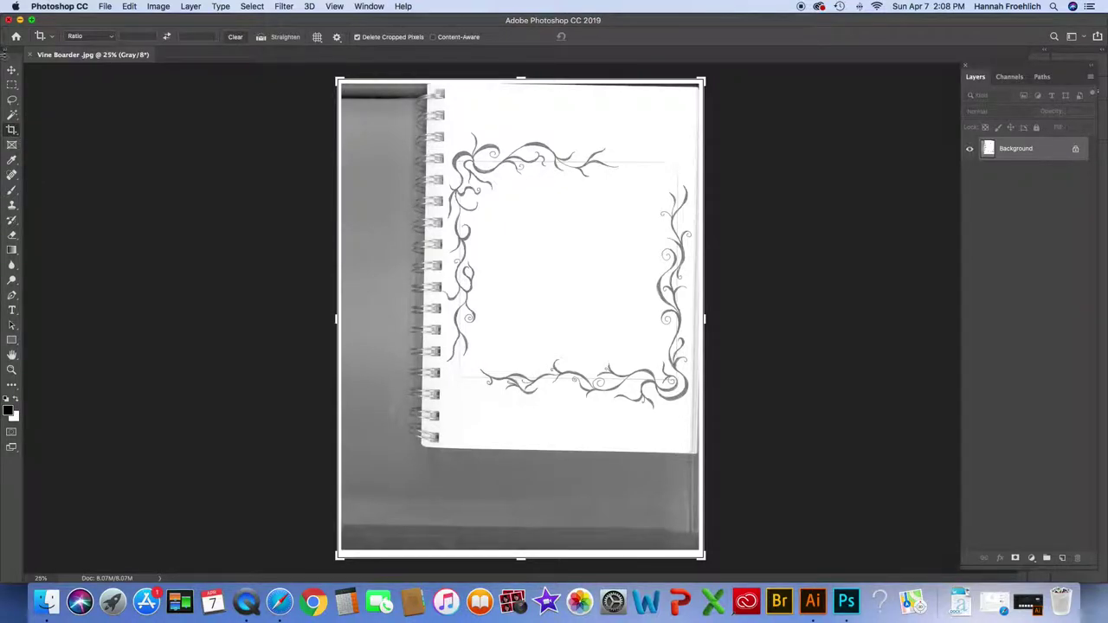
click(11, 70)
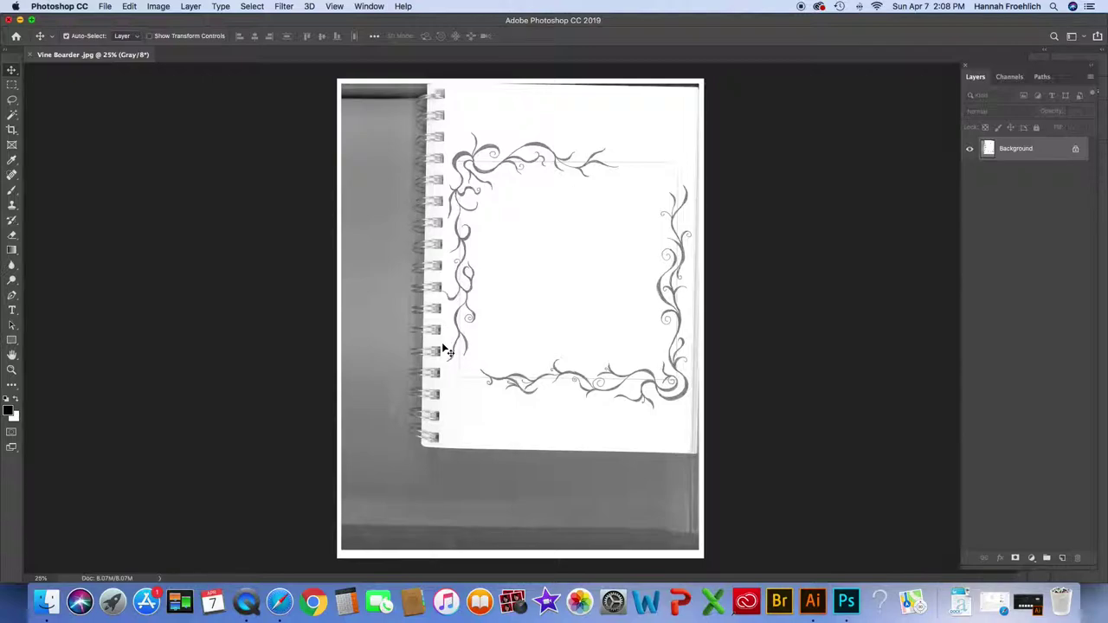
Step: Draw a perspective crop area around the vine border drawing, leaving out the sketchbook's spiral binding and the gray background
click(11, 129)
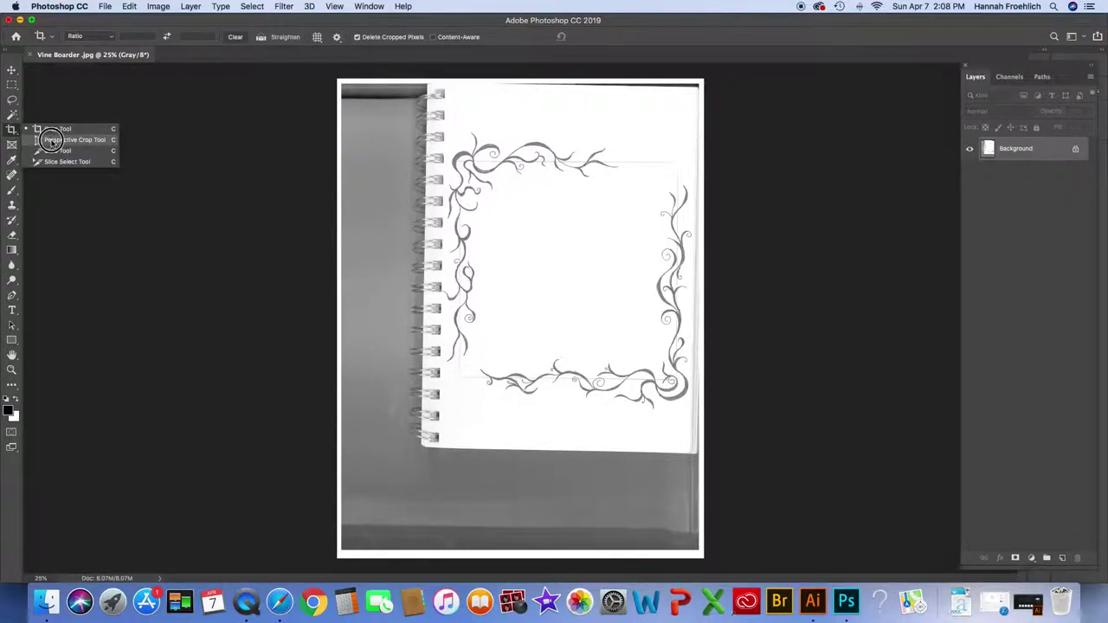
click(54, 140)
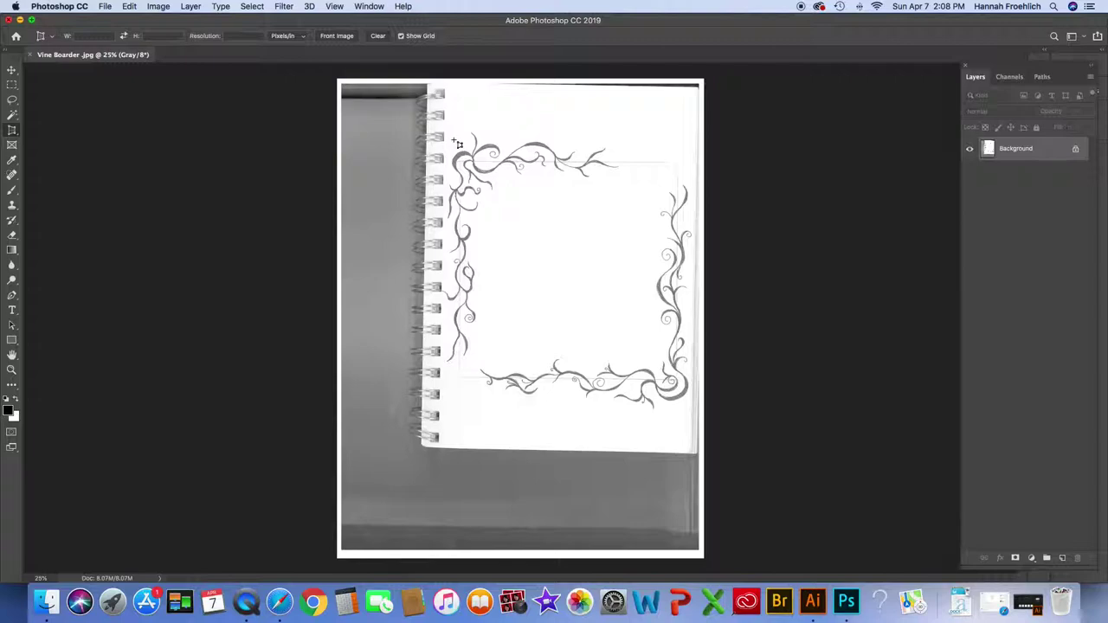
drag(445, 104, 695, 425)
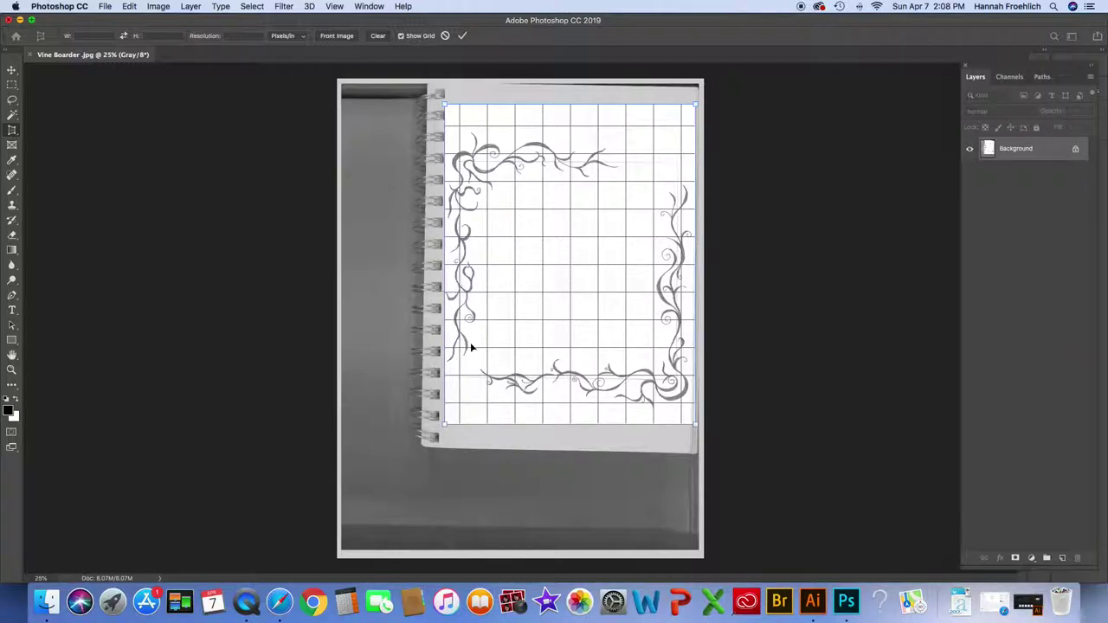
Step: Tighten the perspective crop's upper edge, align its corners with the slightly tilted sketchbook page, and apply the crop
drag(445, 425, 440, 426)
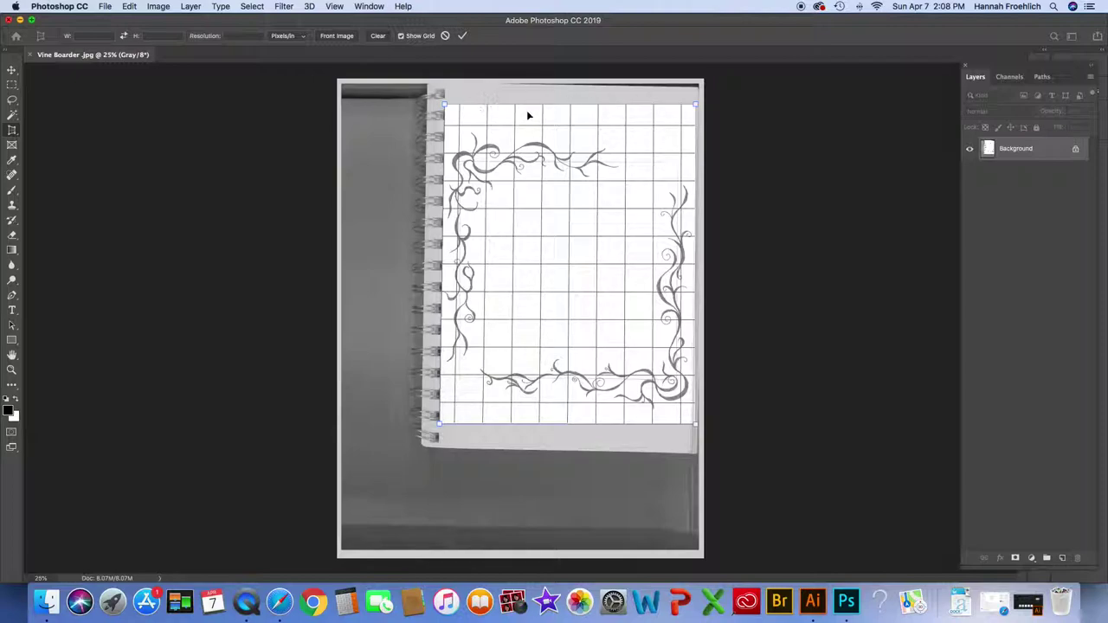
drag(550, 104, 544, 124)
drag(452, 126, 444, 123)
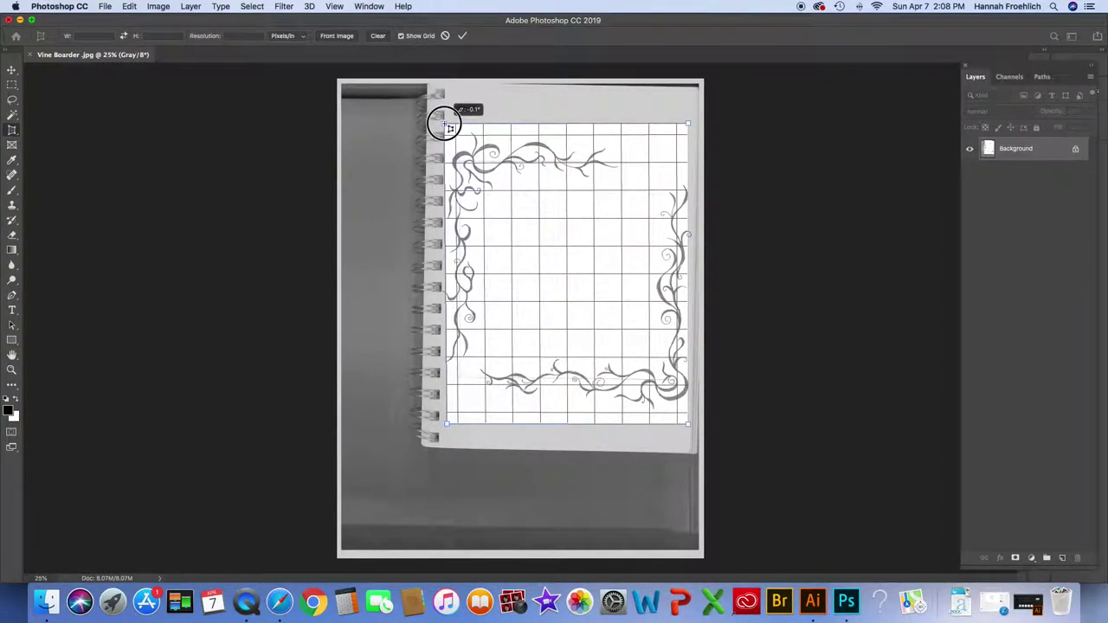
drag(445, 424, 440, 420)
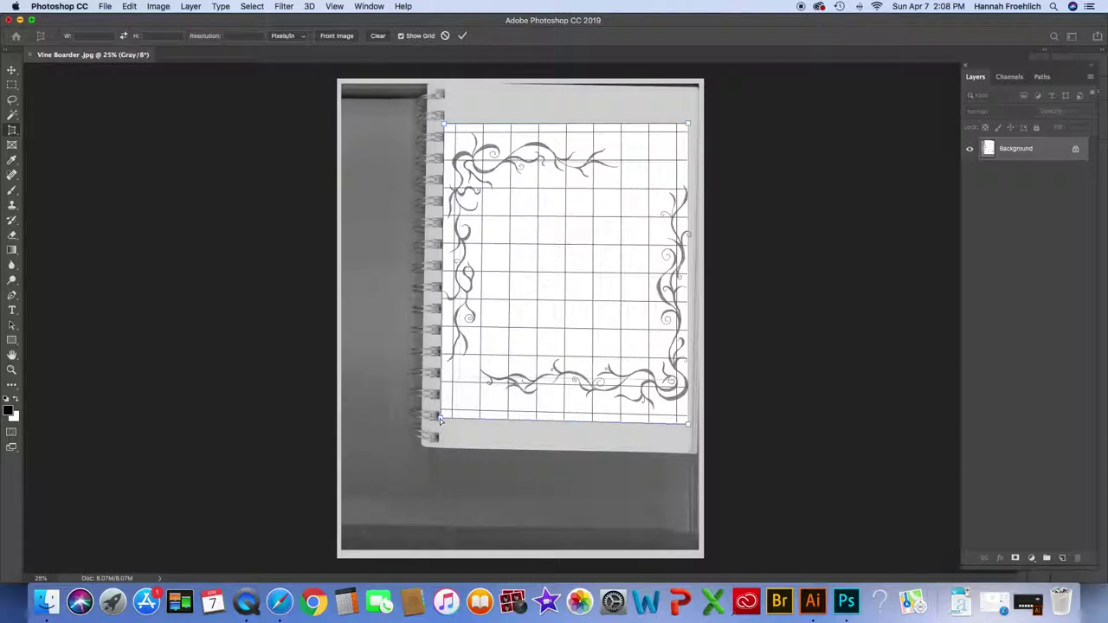
drag(689, 427, 689, 421)
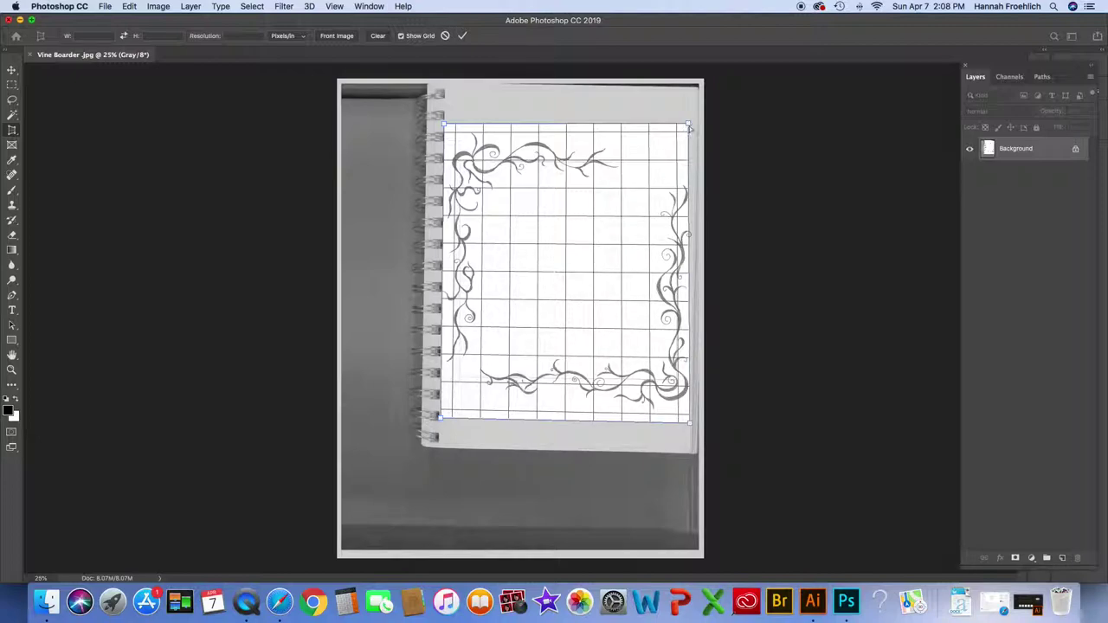
drag(691, 126, 696, 126)
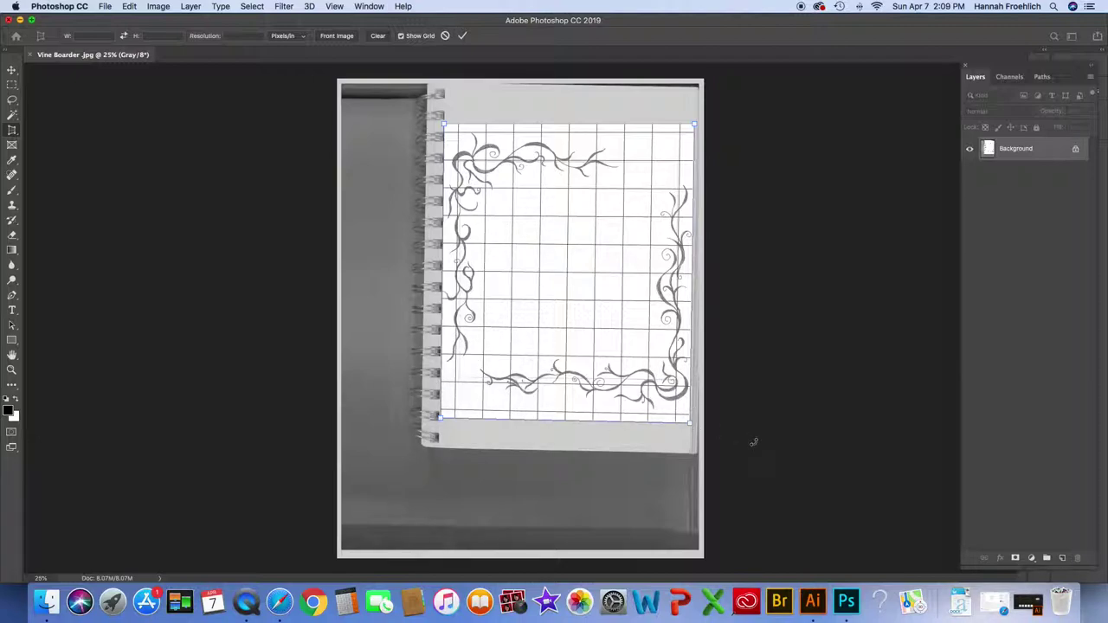
key(Return)
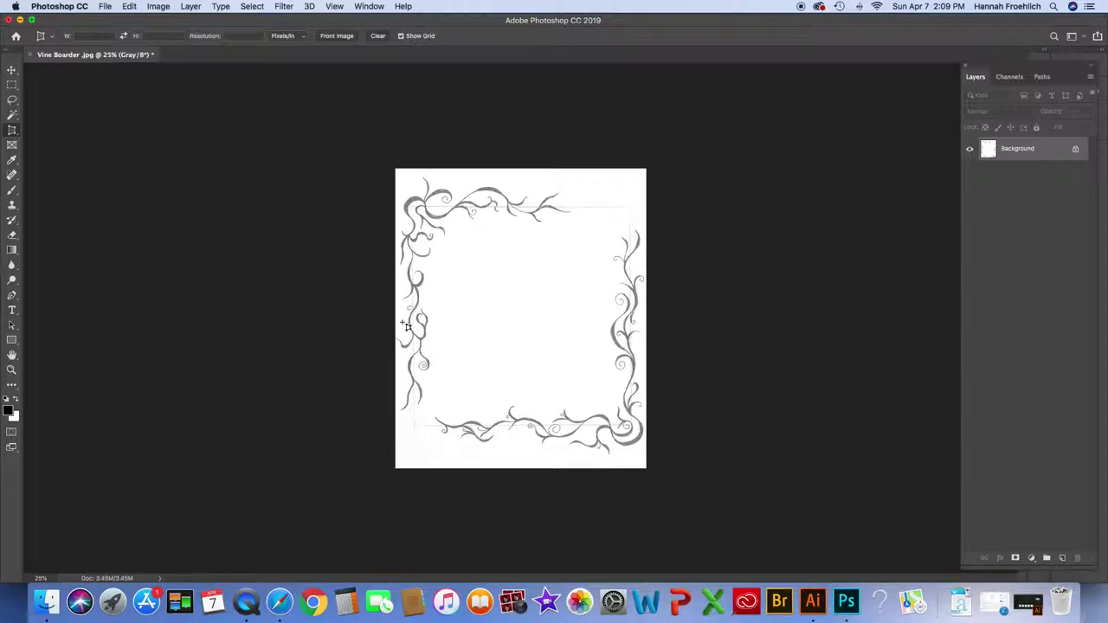
Step: Save the cropped image as the JPEG "Vine Boarder Cropped 2.jpg" in the Graphic Design folder at quality 10, Maximum
click(102, 7)
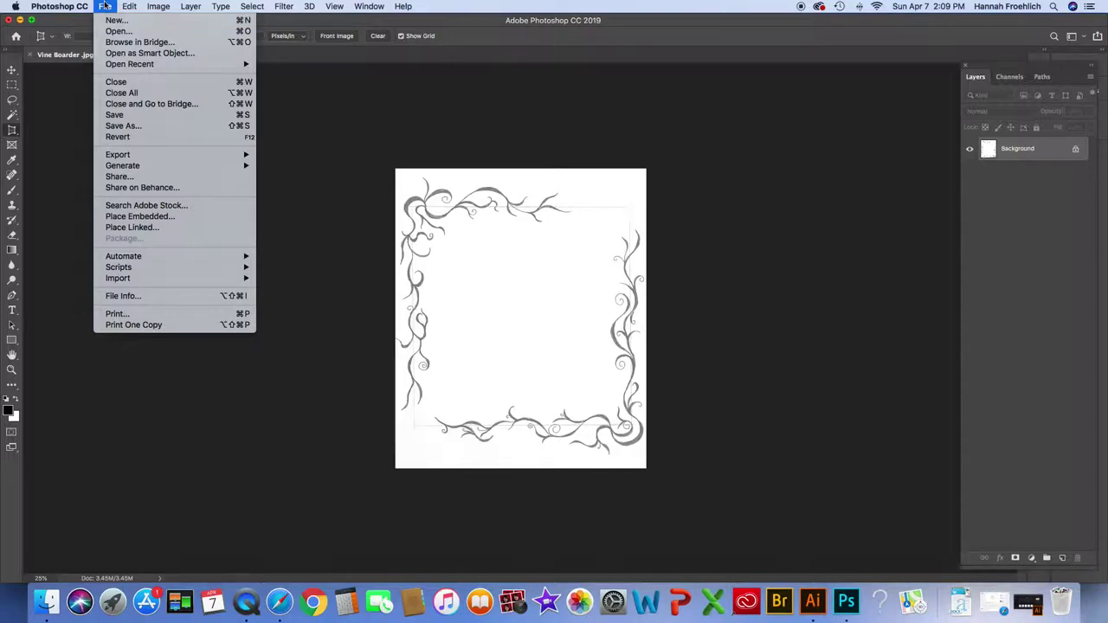
click(128, 127)
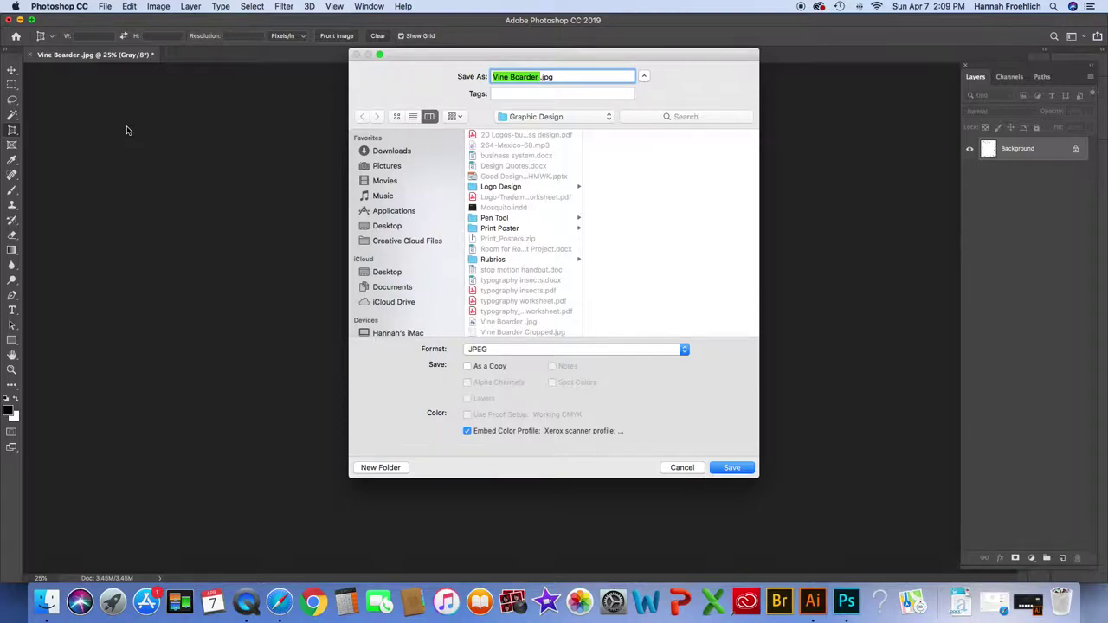
key(Right)
text(Cropped)
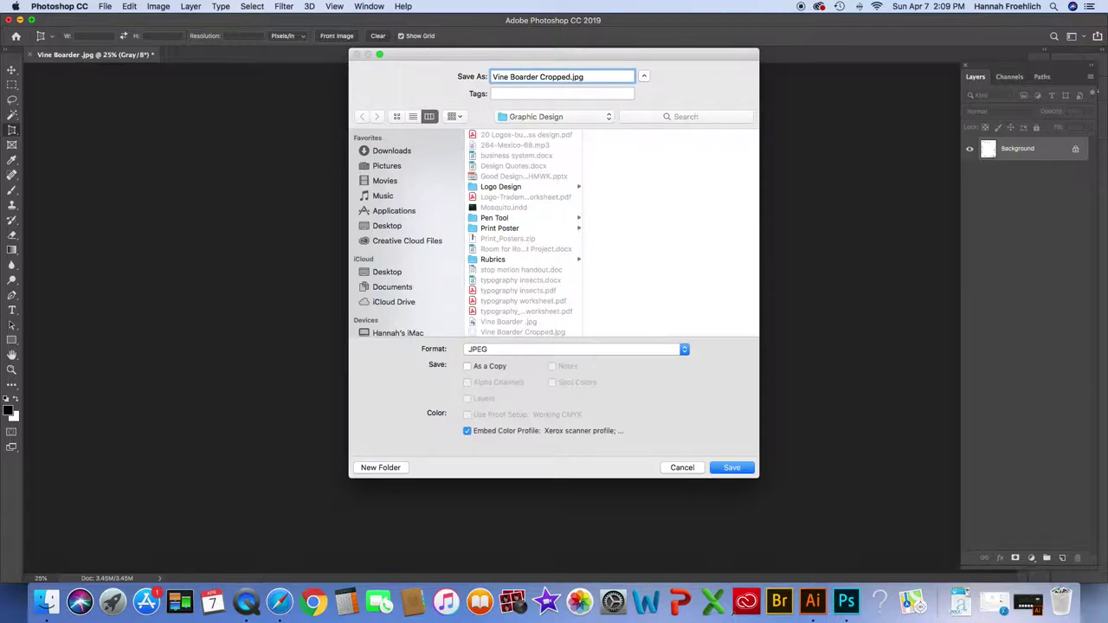
text( 2)
click(732, 468)
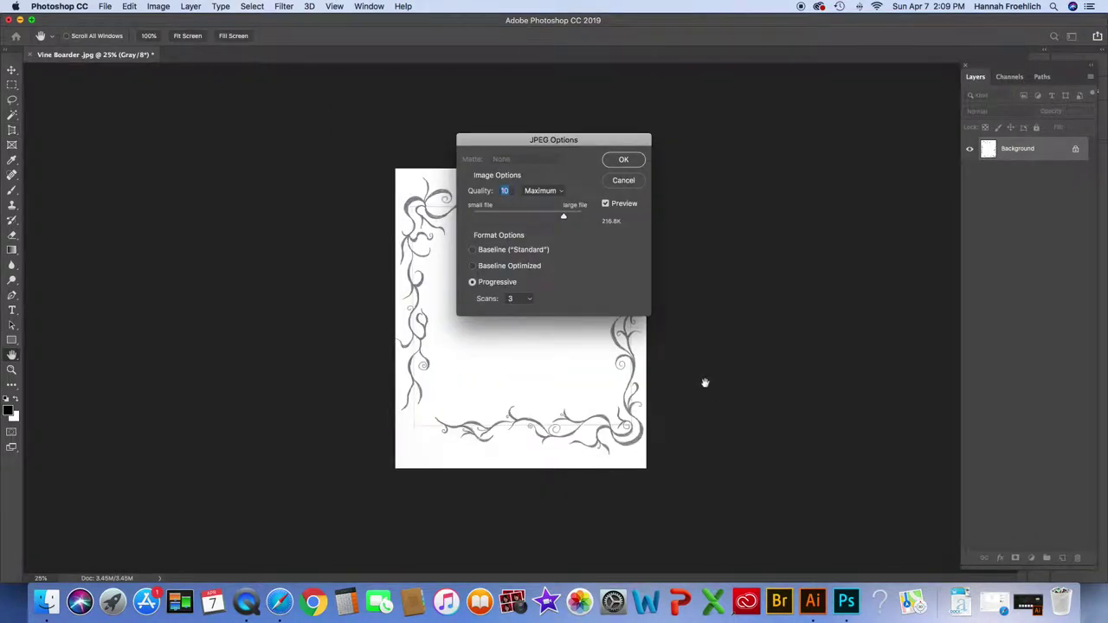
click(623, 160)
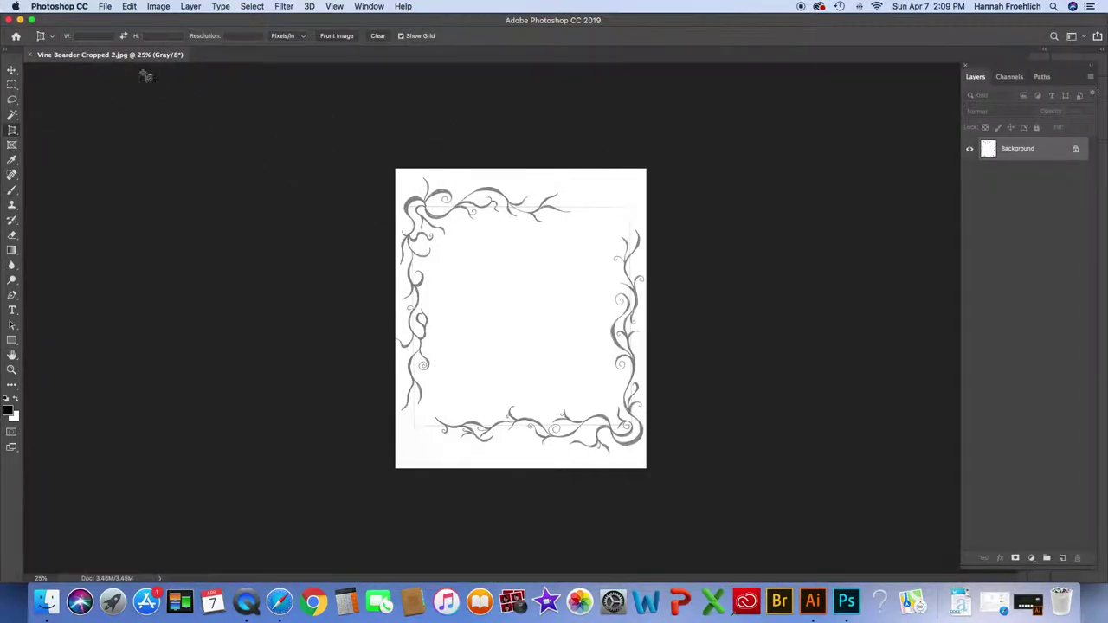
Step: Close the cropped image and the Photoshop window, and switch to Illustrator
click(29, 55)
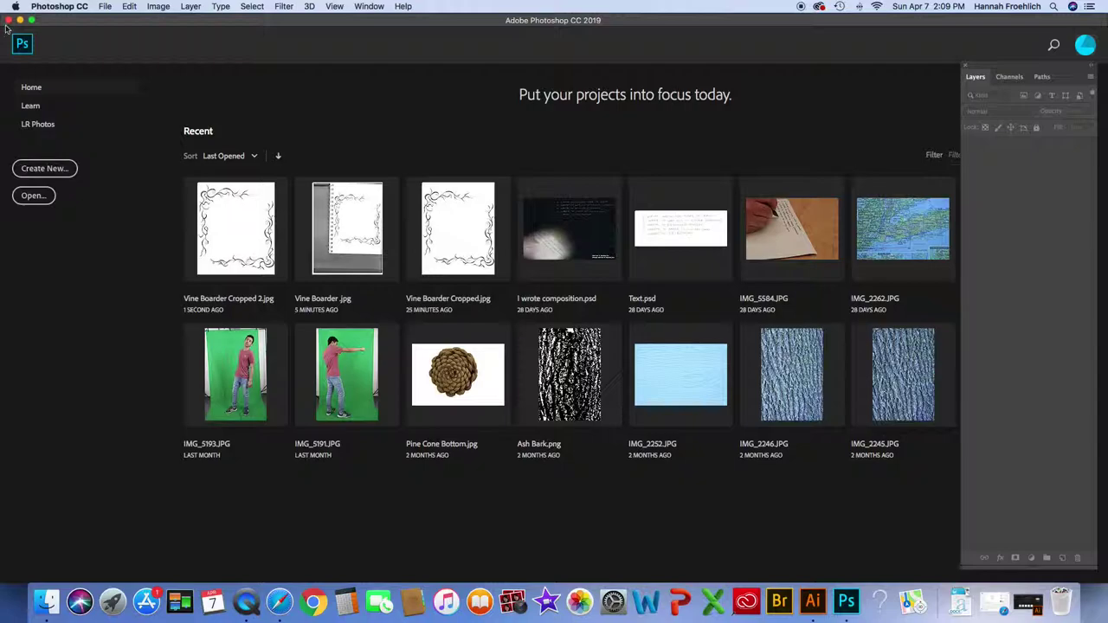
click(8, 19)
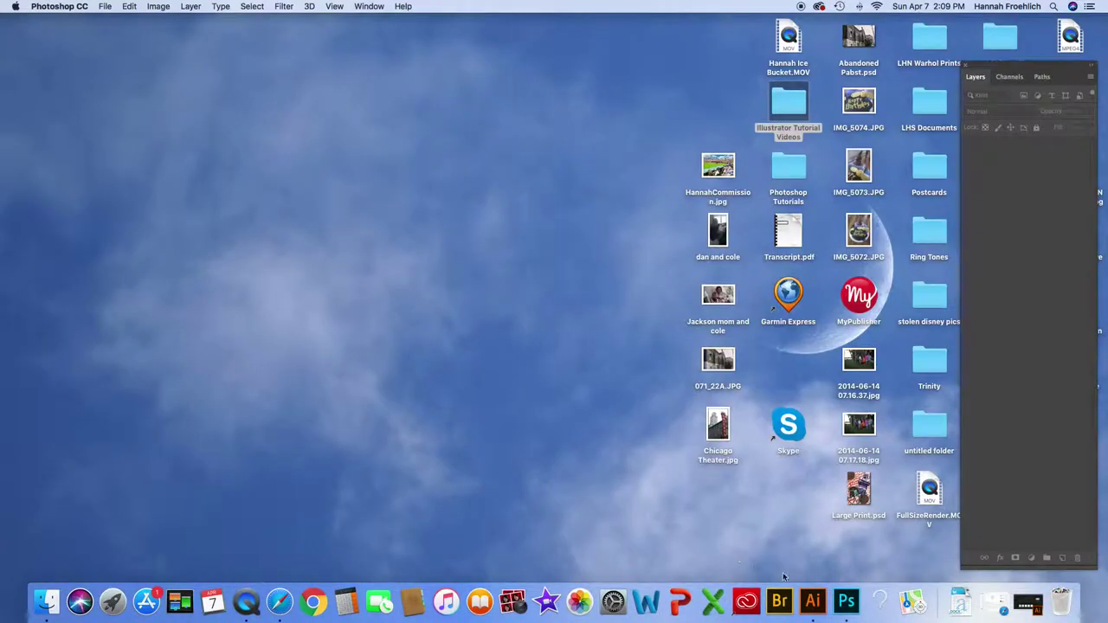
click(814, 604)
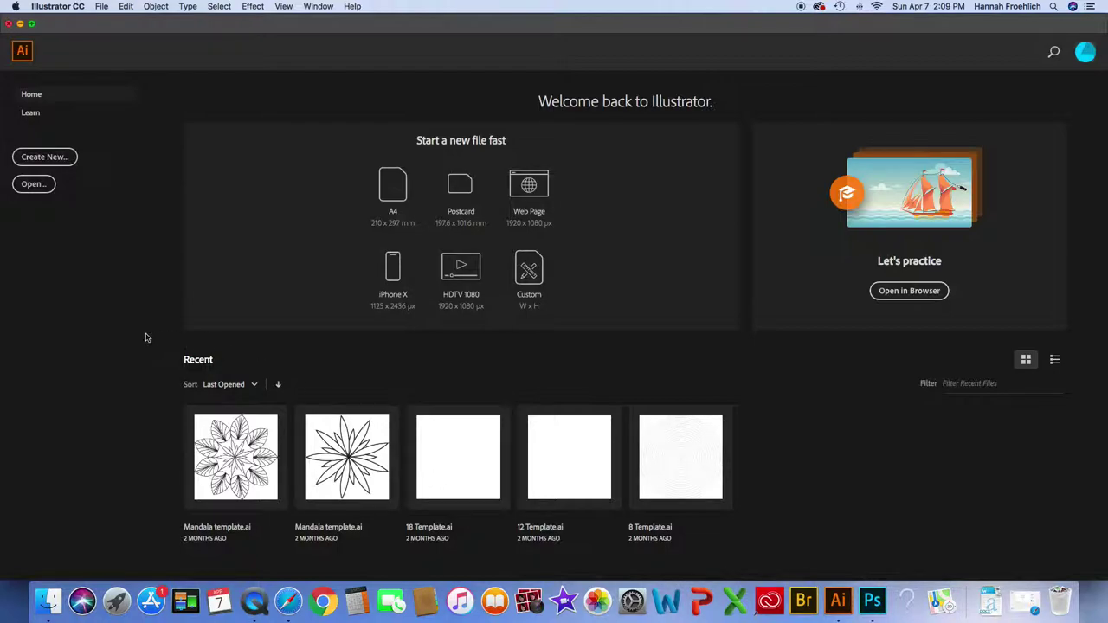
Step: Create a new portrait Letter document, 8.5 x 11 in, named "Vine Boarder"
click(53, 163)
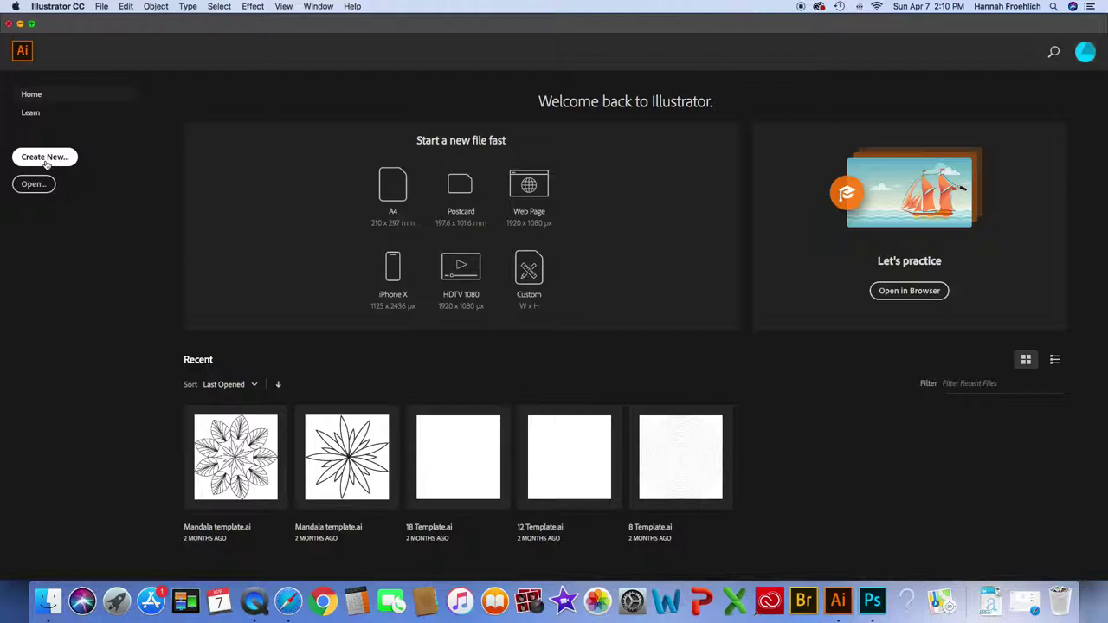
click(46, 162)
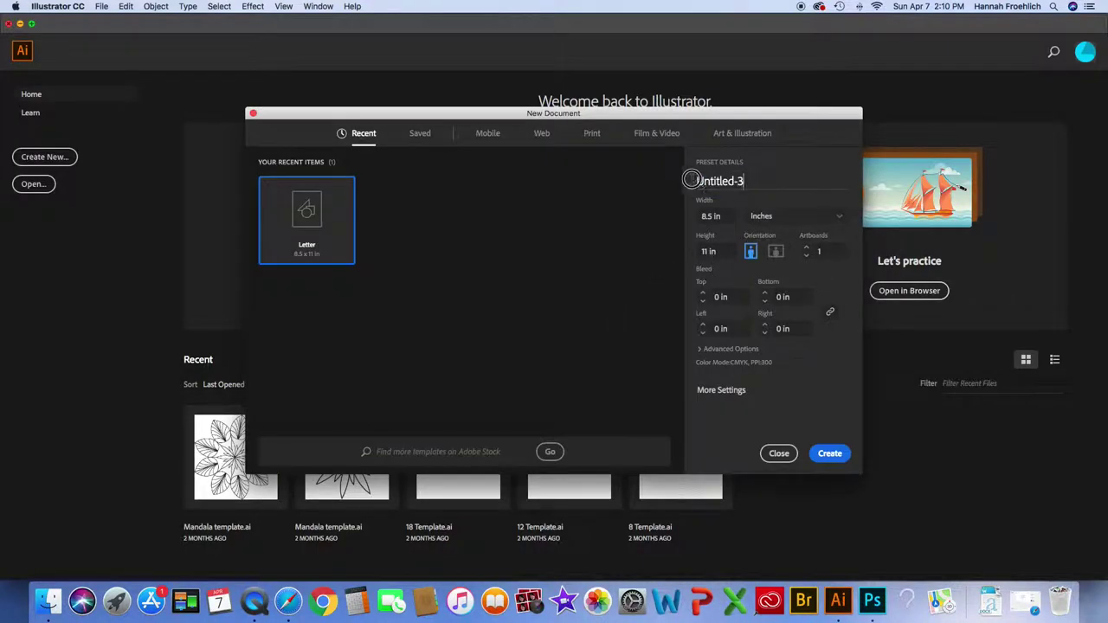
click(696, 180)
text(Vine Boarder)
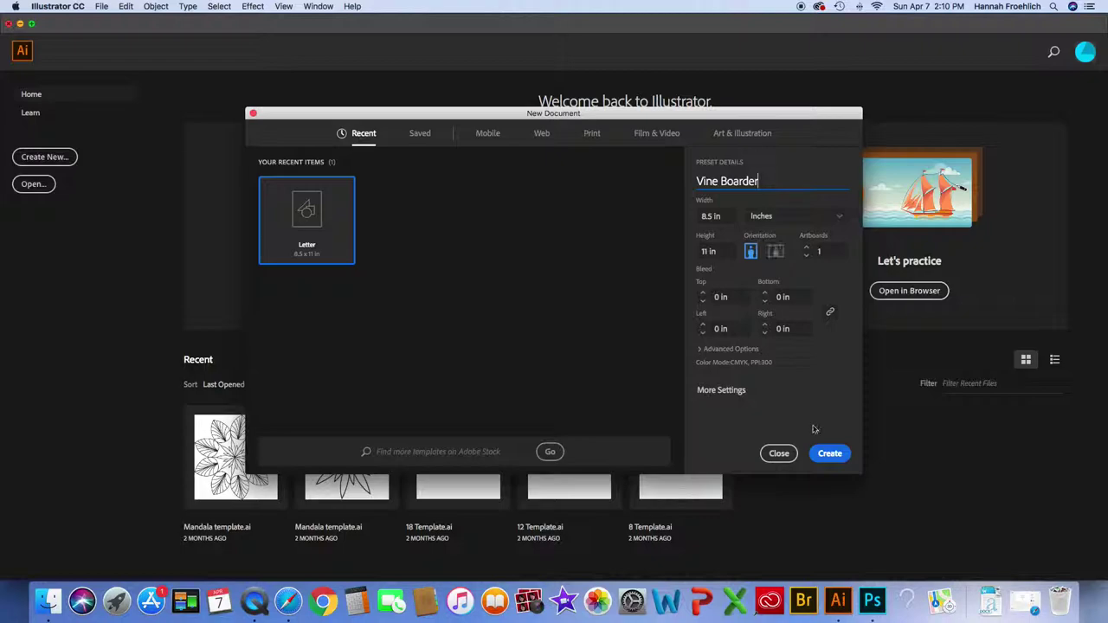
click(829, 455)
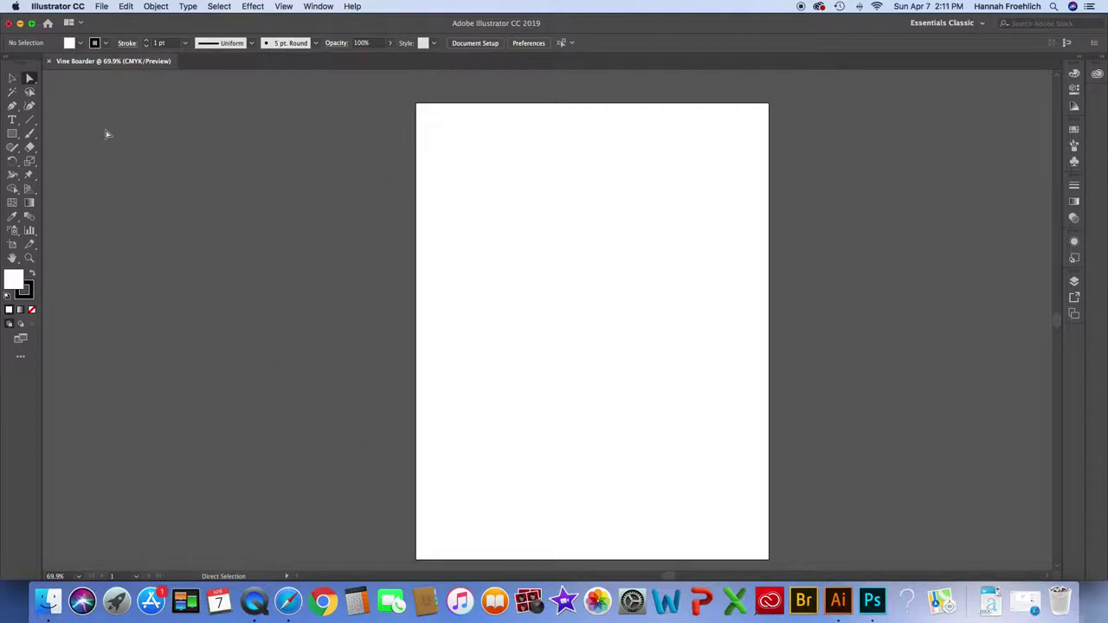
Step: Place "Vine Boarder Cropped 2.jpg" as a linked image and move it to the horizontal center of the artboard, slightly above the middle
click(103, 7)
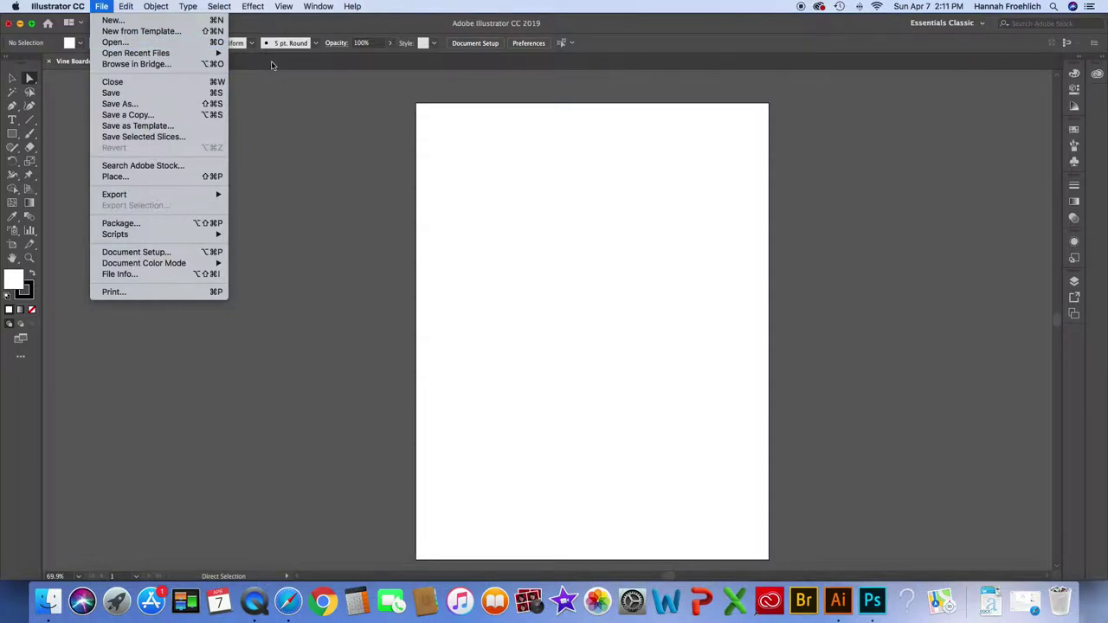
click(116, 177)
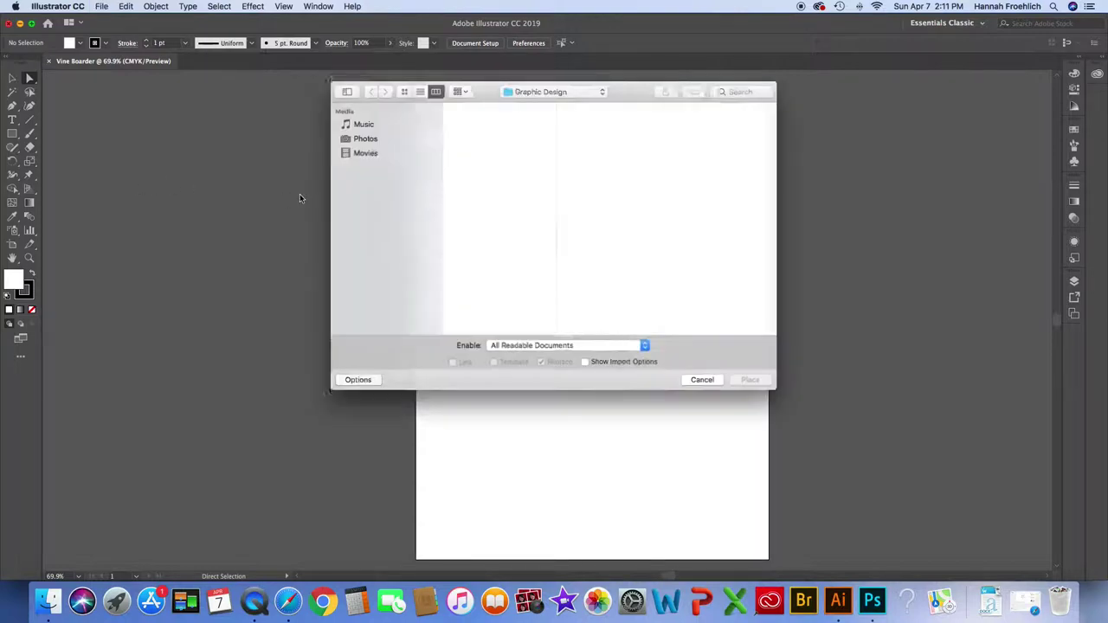
click(483, 302)
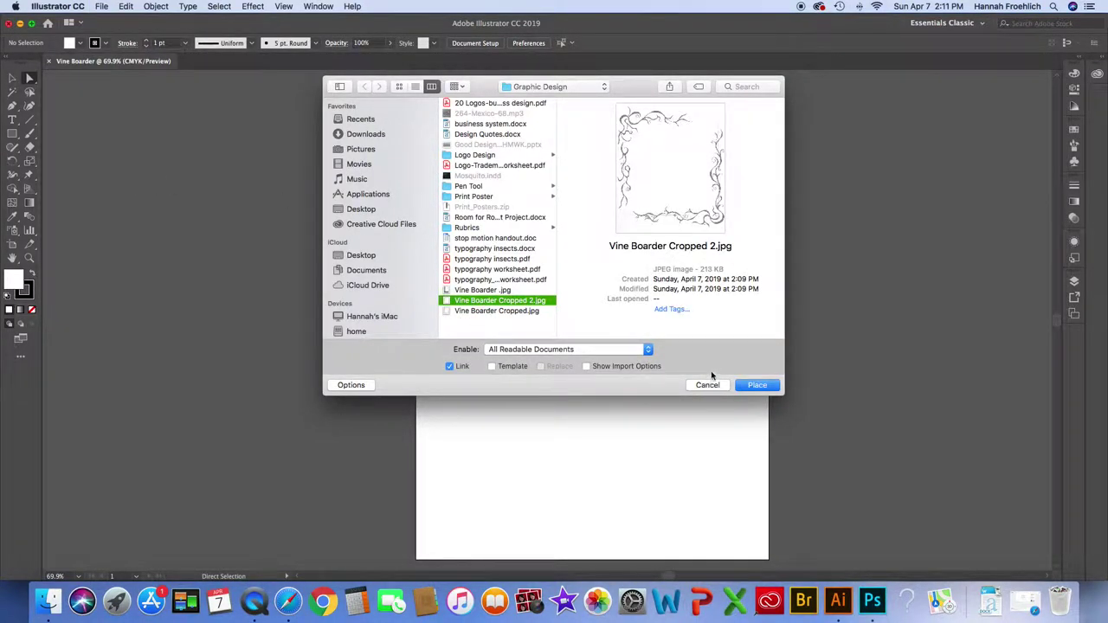
click(754, 389)
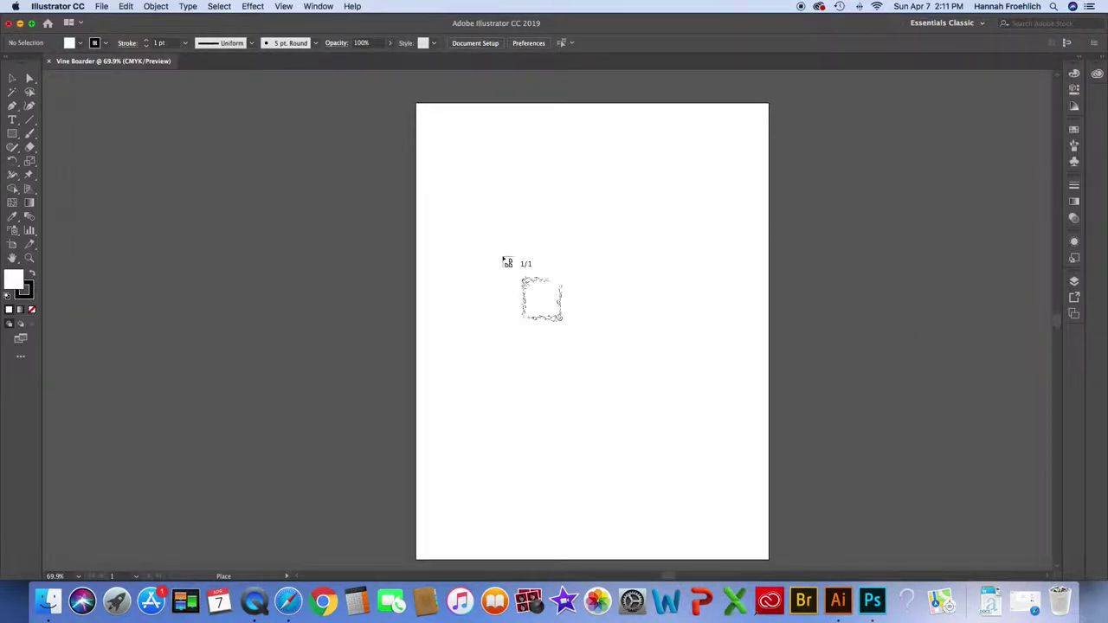
click(489, 231)
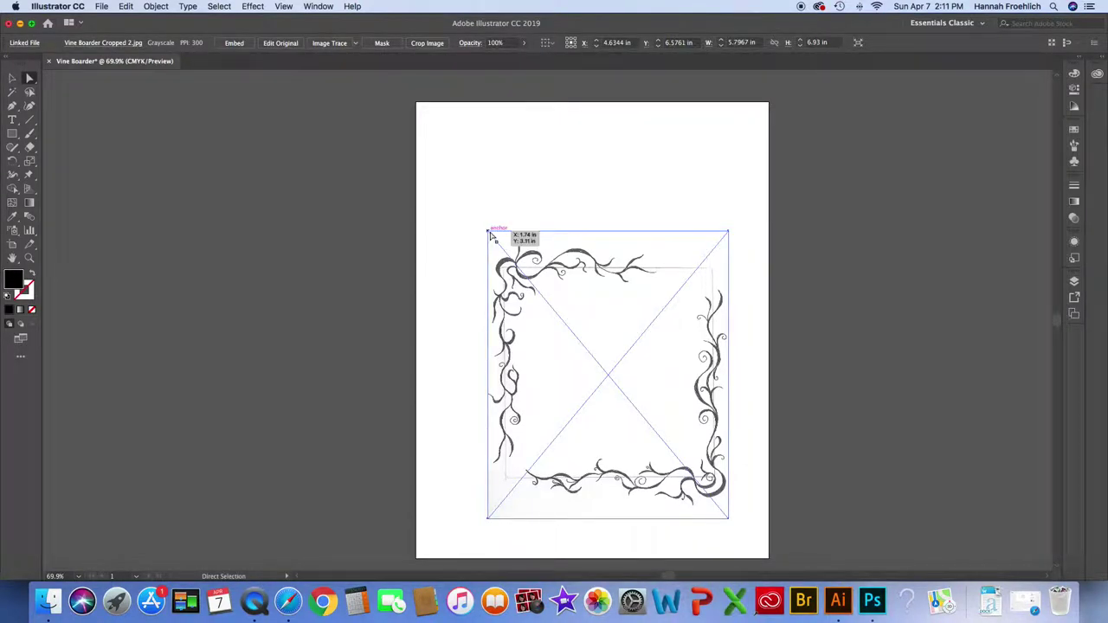
drag(594, 376, 576, 328)
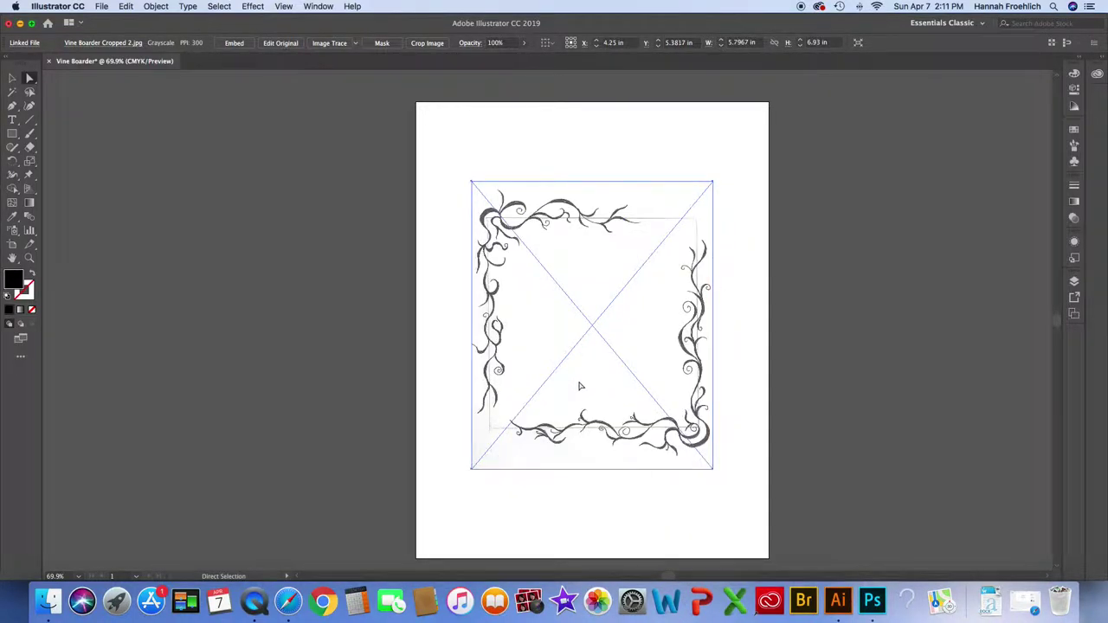
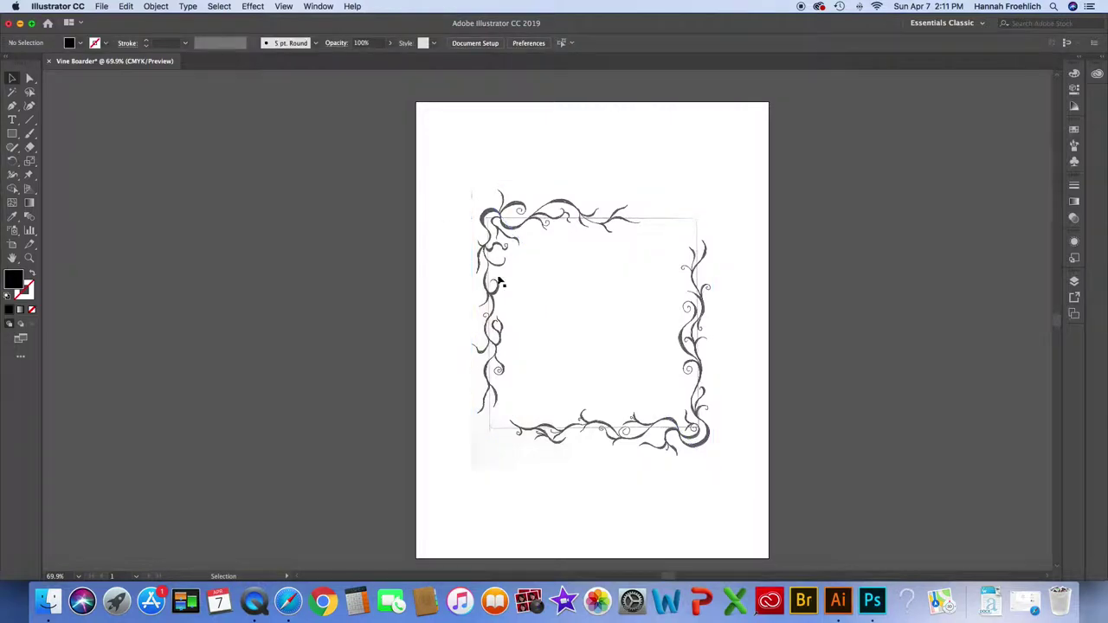
Step: Lock Layer 1 holding the placed drawing and add a new Layer 2 above it
click(1074, 284)
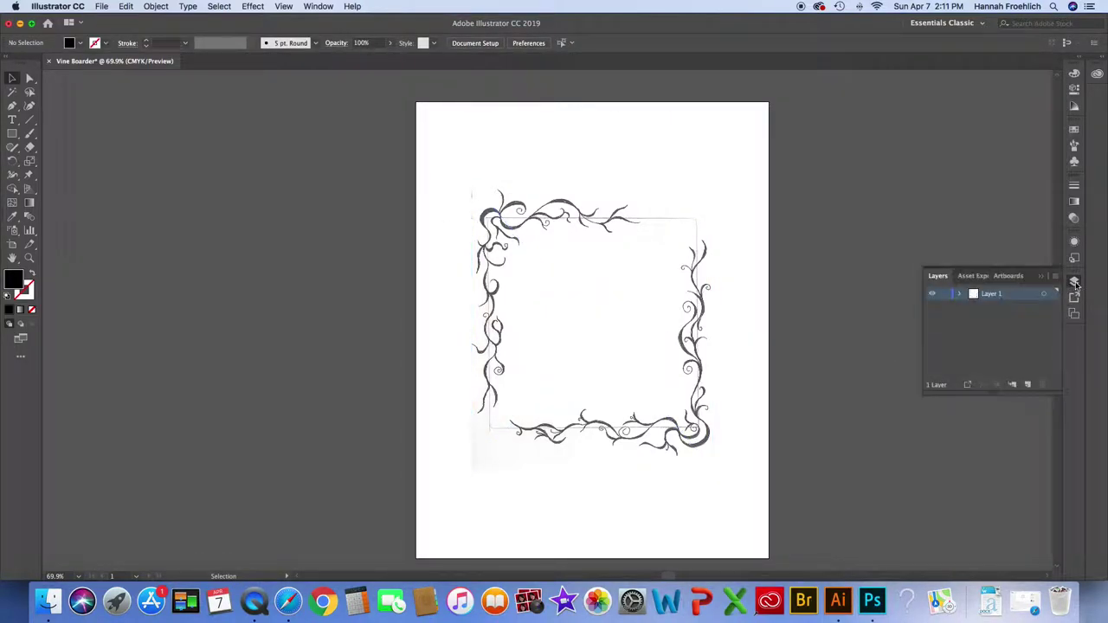
click(945, 294)
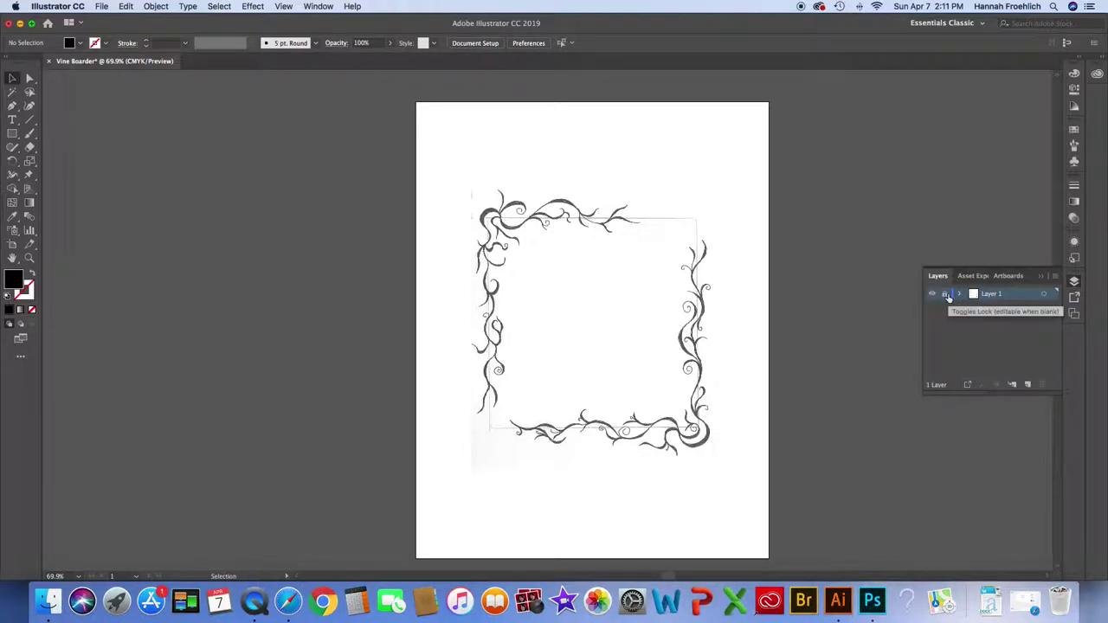
click(1029, 387)
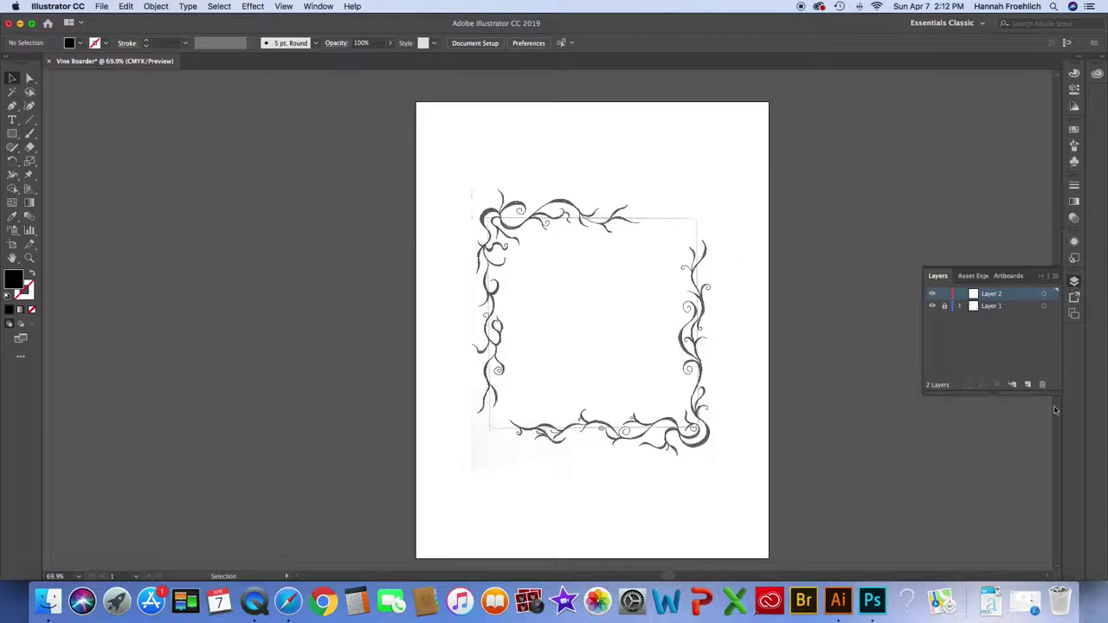
Step: With the Pen tool, trace the border's lower-left vine stem from its bottom tip up to the fork
key(super+equal)
key(super+equal)
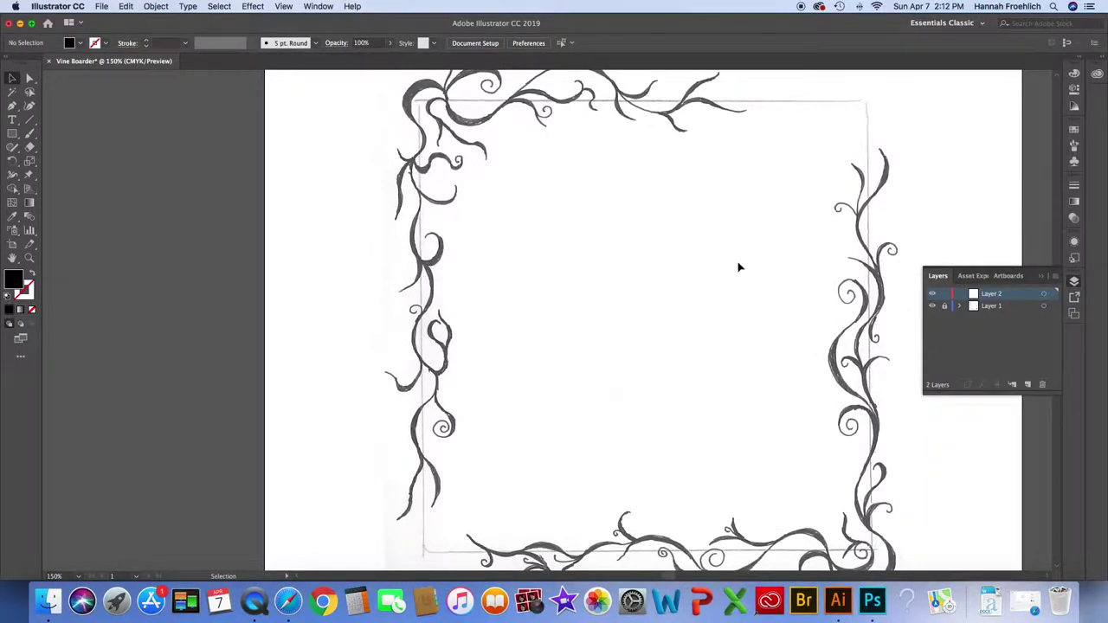
key(super+equal)
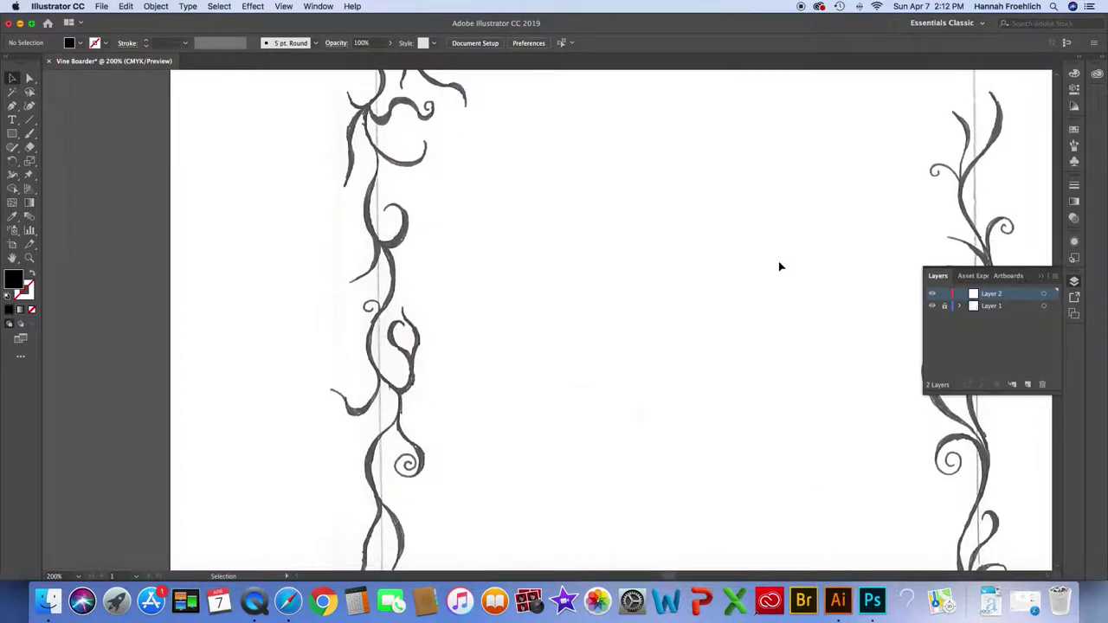
scroll(580, 293, down, 10)
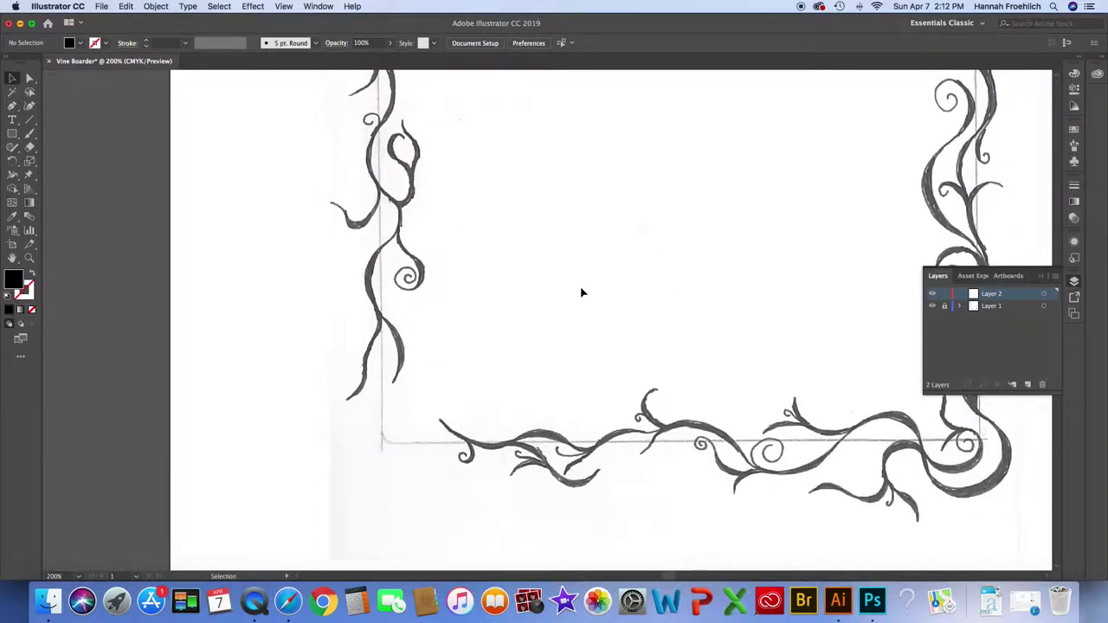
click(12, 106)
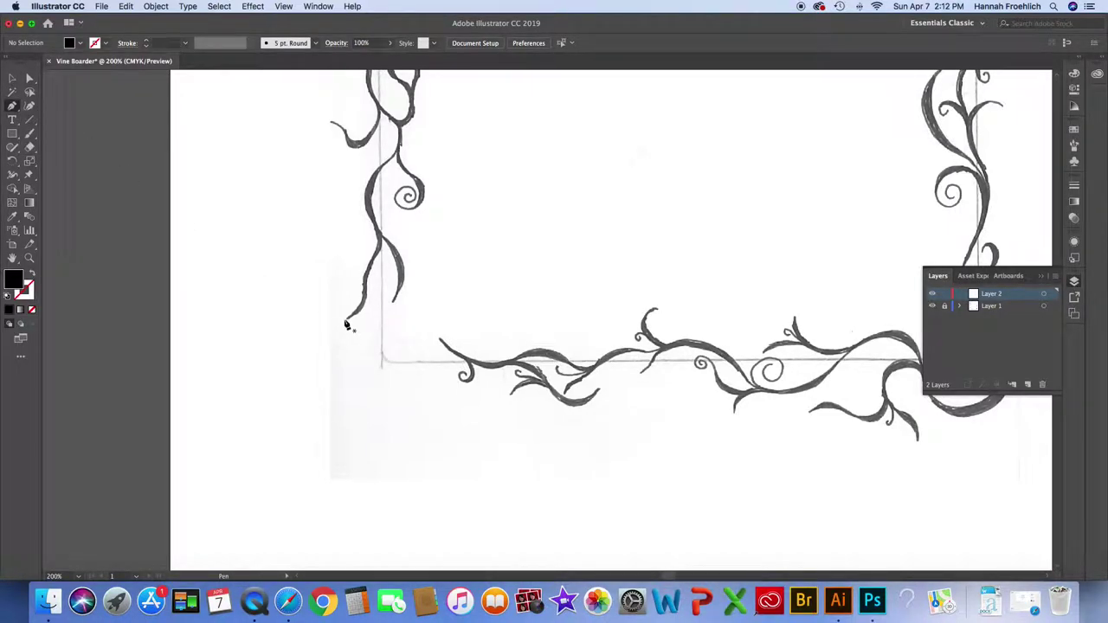
mouse_move(346, 318)
mouse_down()
mouse_move(361, 318)
mouse_move(368, 305)
mouse_move(349, 311)
mouse_move(364, 291)
mouse_move(372, 304)
mouse_move(372, 271)
mouse_up()
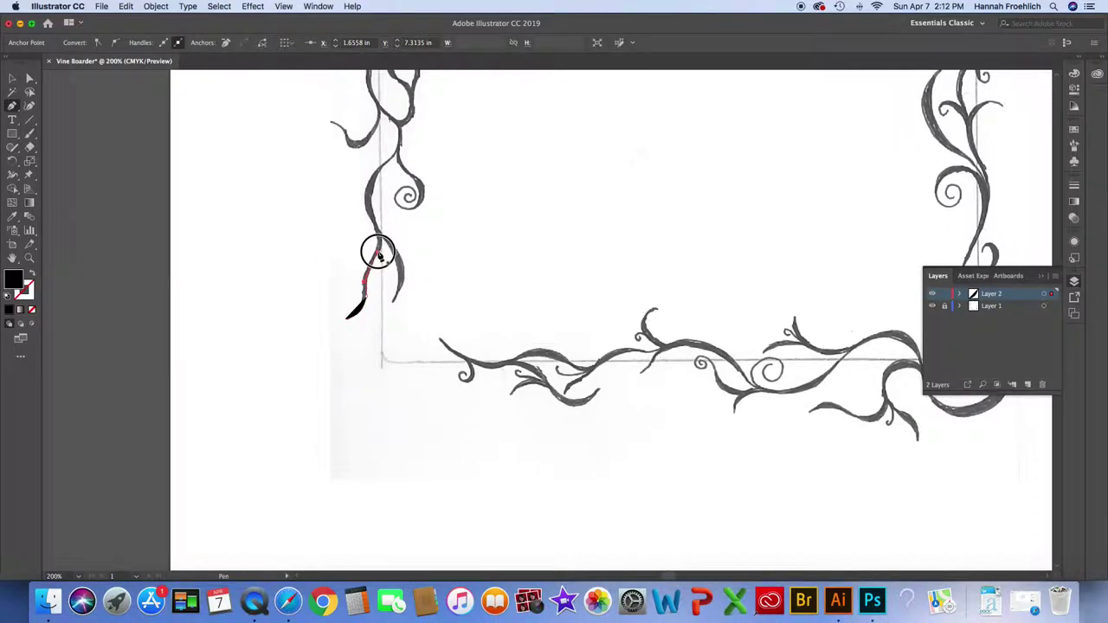
drag(373, 264, 386, 251)
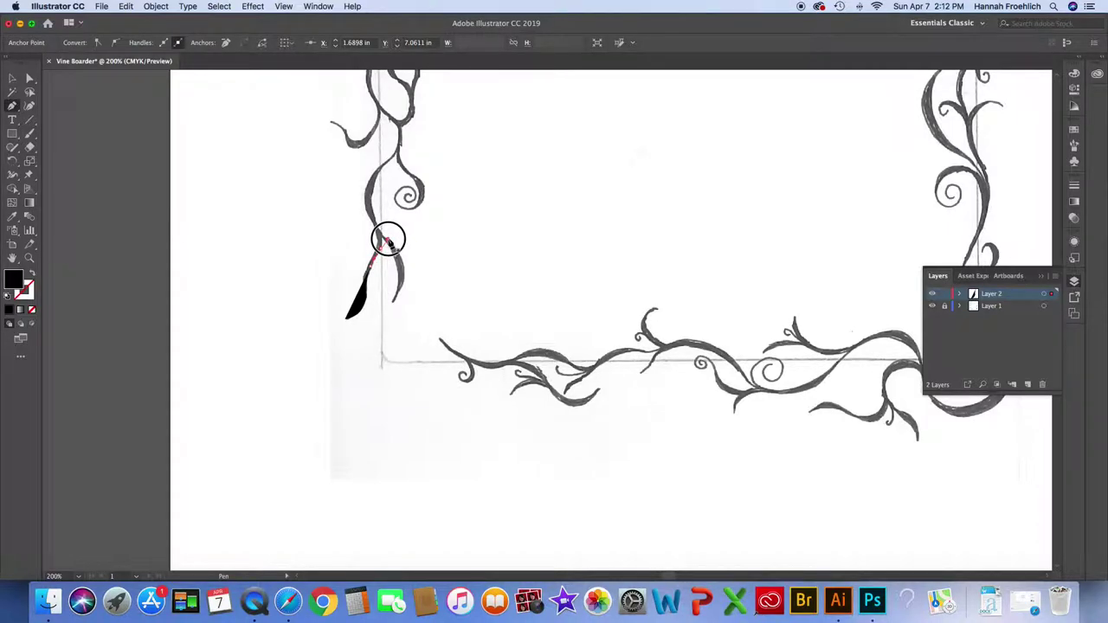
drag(390, 243, 383, 242)
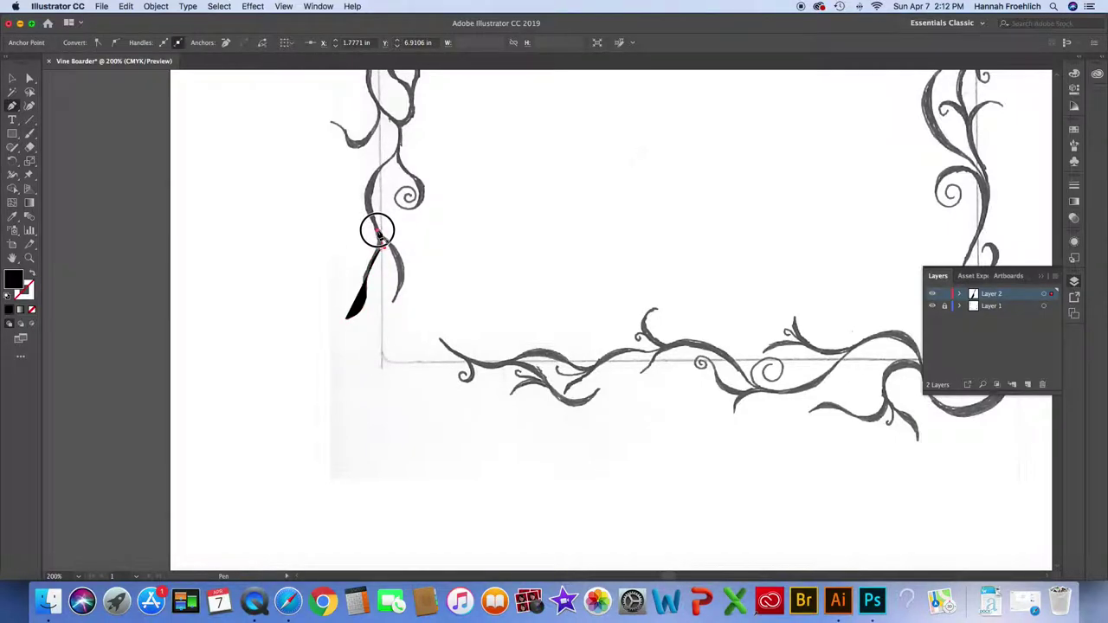
Step: Continue the pen path down the inner edge of the fork's right sprig, around its tip and back up the outer edge
drag(378, 234, 394, 258)
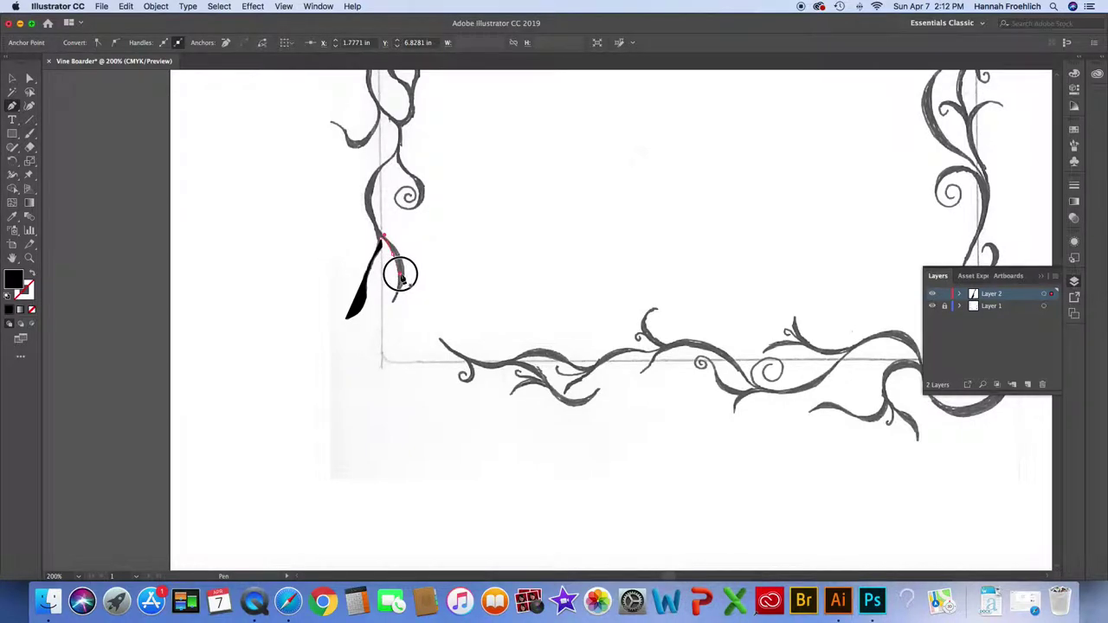
mouse_move(400, 275)
mouse_down()
mouse_move(399, 261)
mouse_move(395, 301)
mouse_up()
click(393, 301)
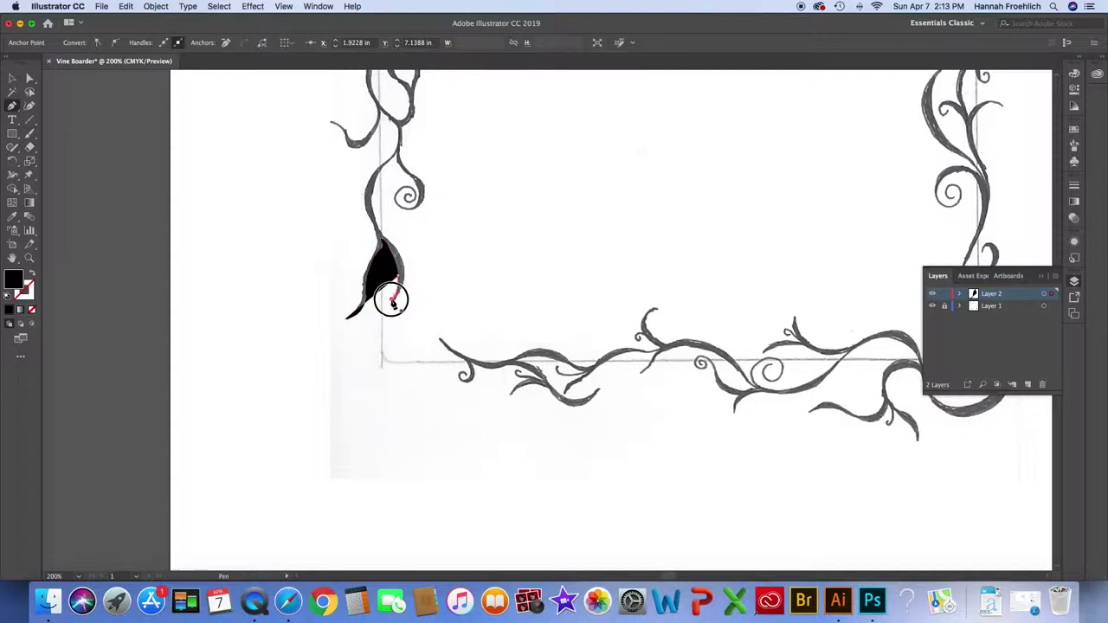
drag(397, 300, 405, 283)
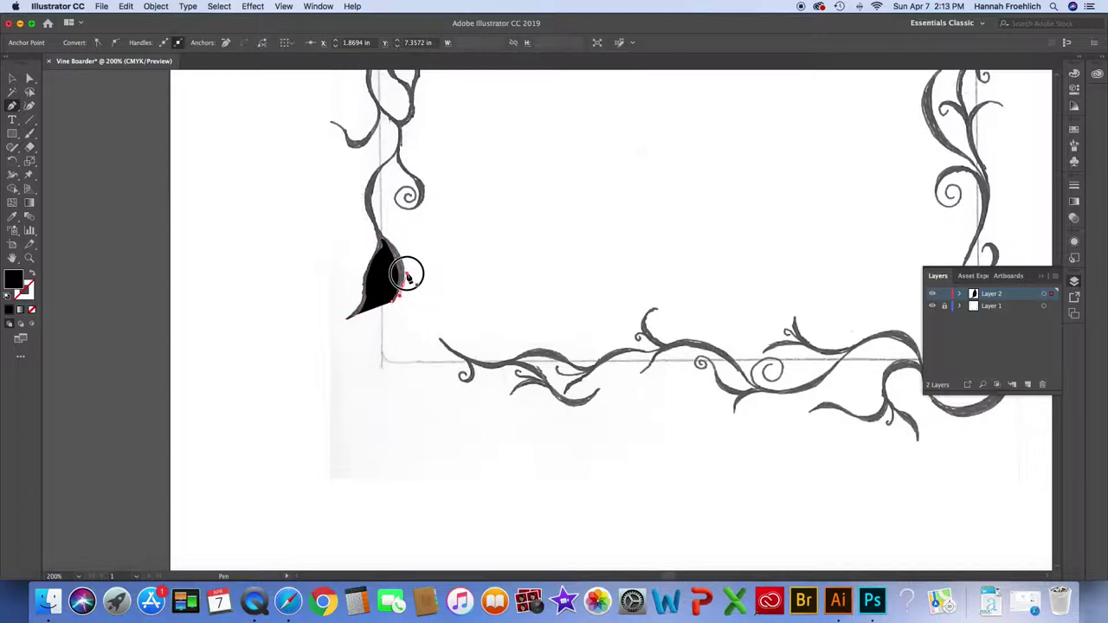
click(409, 275)
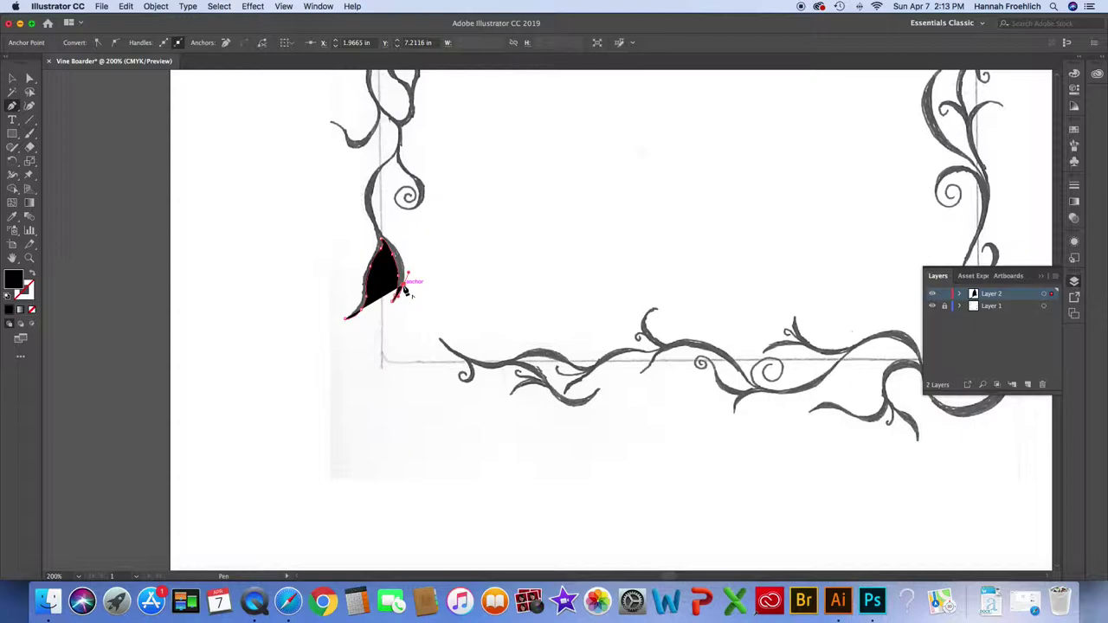
drag(407, 291, 400, 256)
click(400, 254)
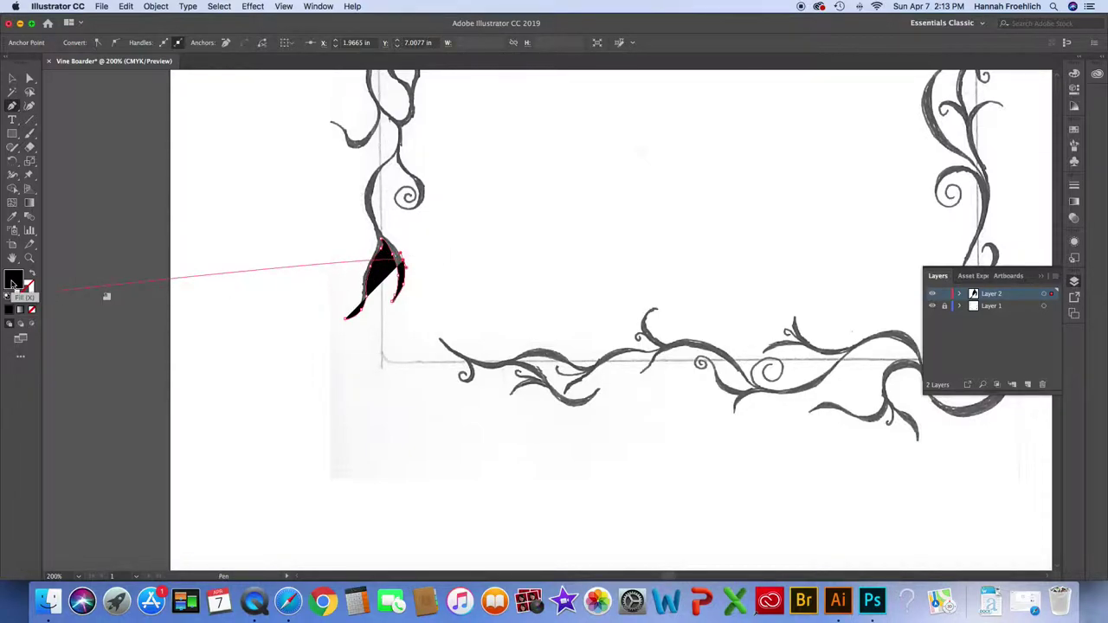
Step: Remove the path's fill and continue tracing past the fork up the right edge of the main vine stem
click(32, 309)
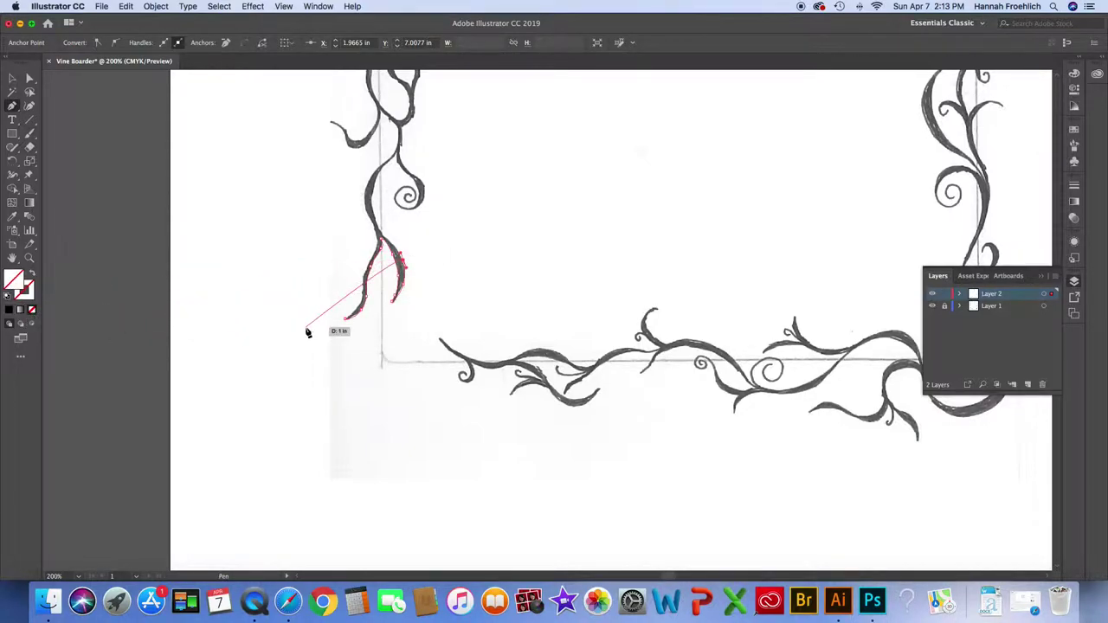
click(383, 240)
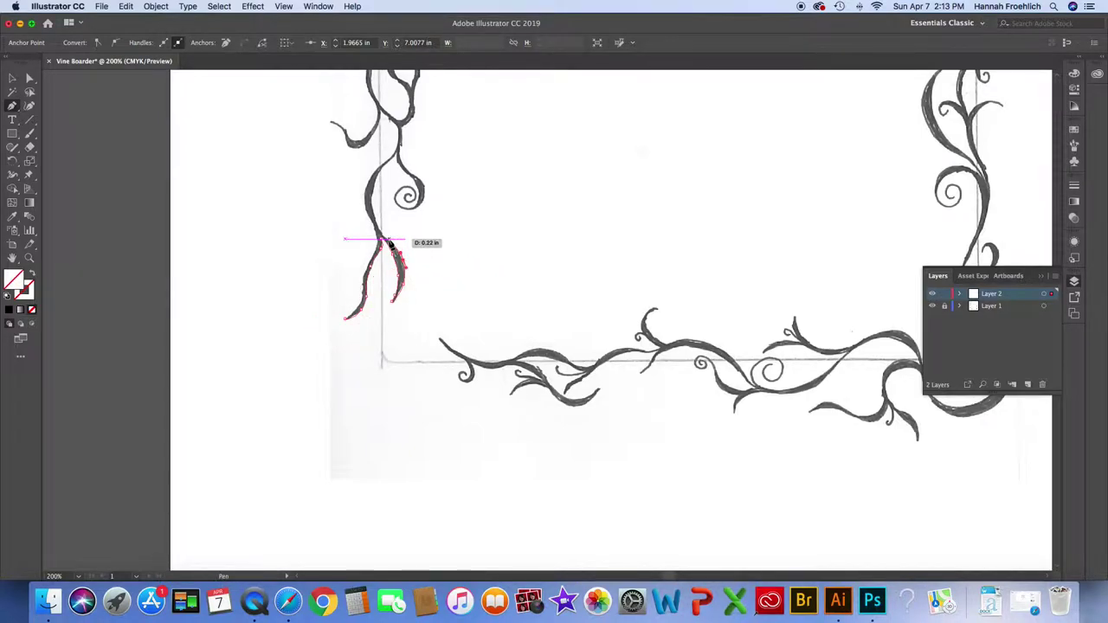
click(384, 239)
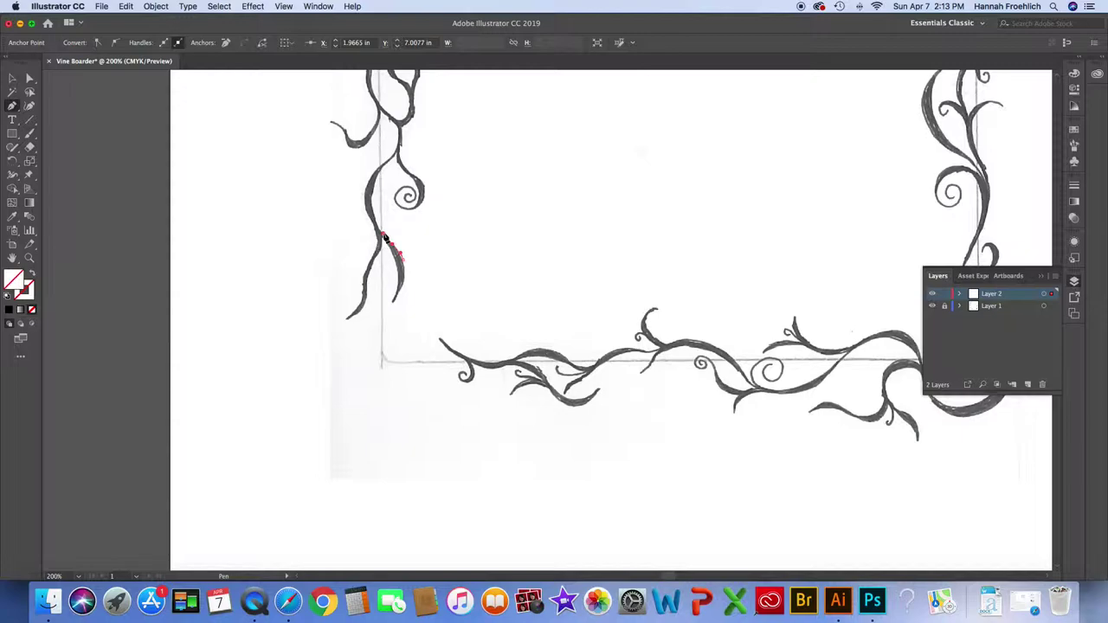
click(394, 246)
click(375, 219)
drag(375, 219, 379, 187)
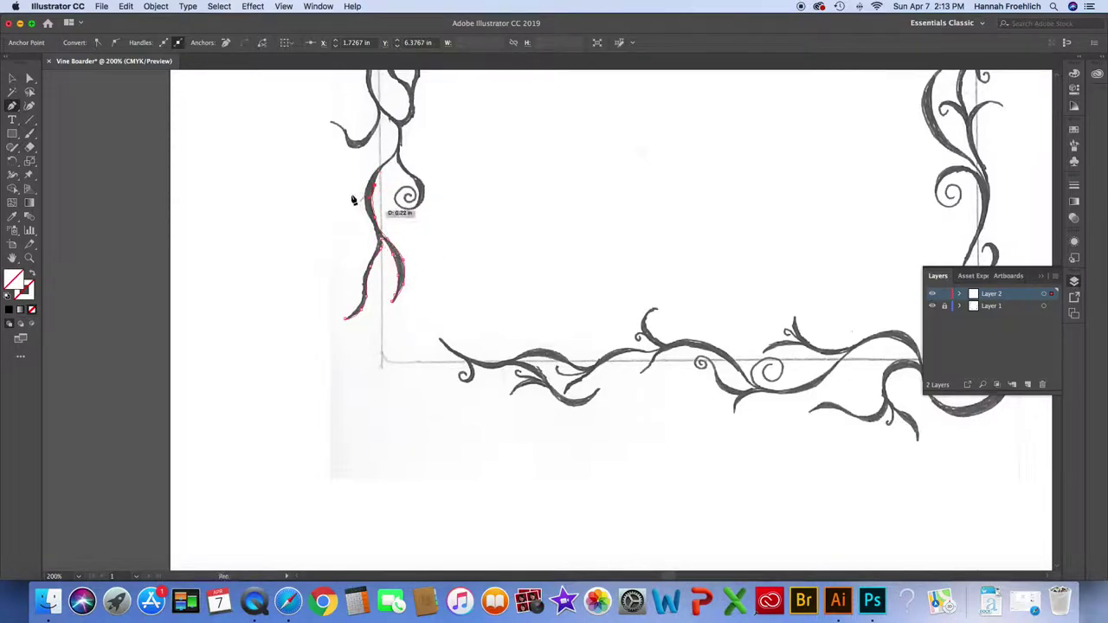
Step: Fill the traced vine path with black, and delete Layer 2 together with the path
click(13, 78)
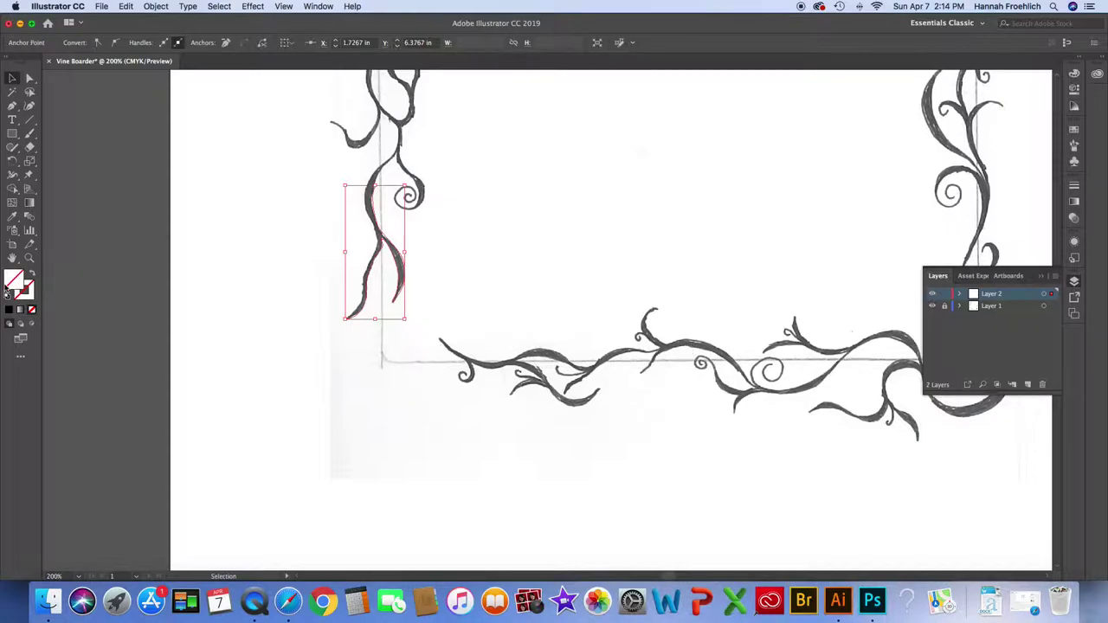
click(10, 309)
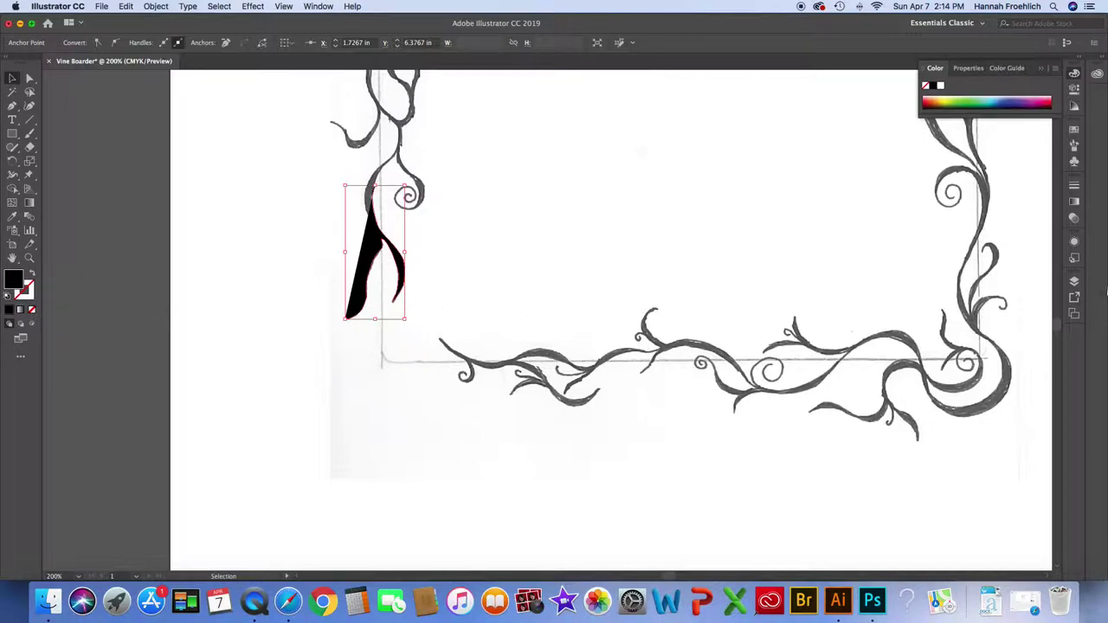
click(1074, 280)
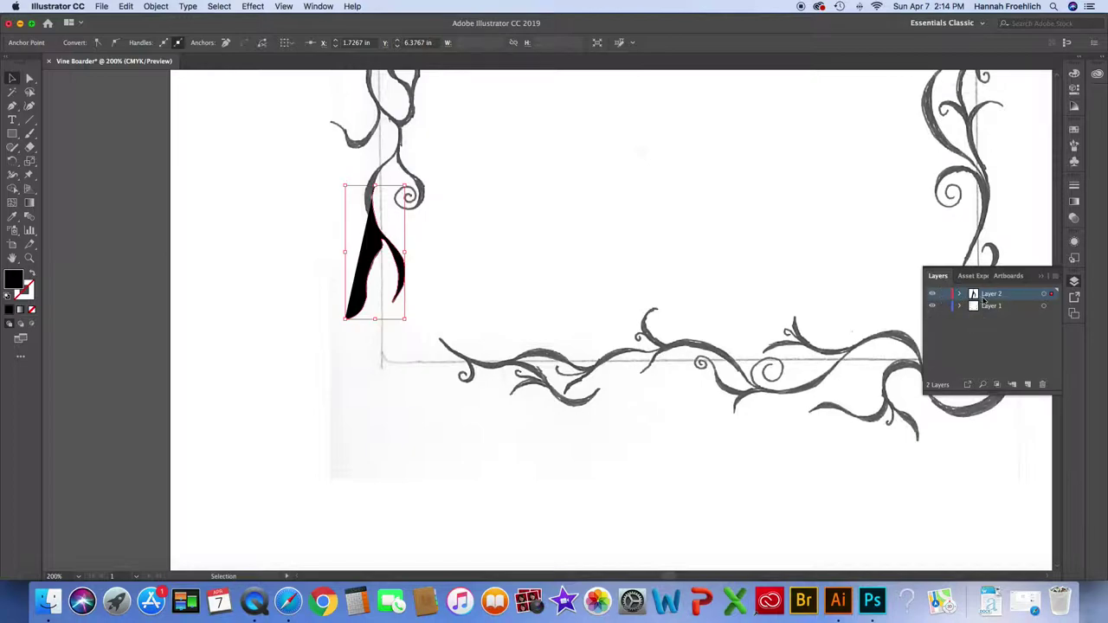
click(1042, 384)
click(648, 317)
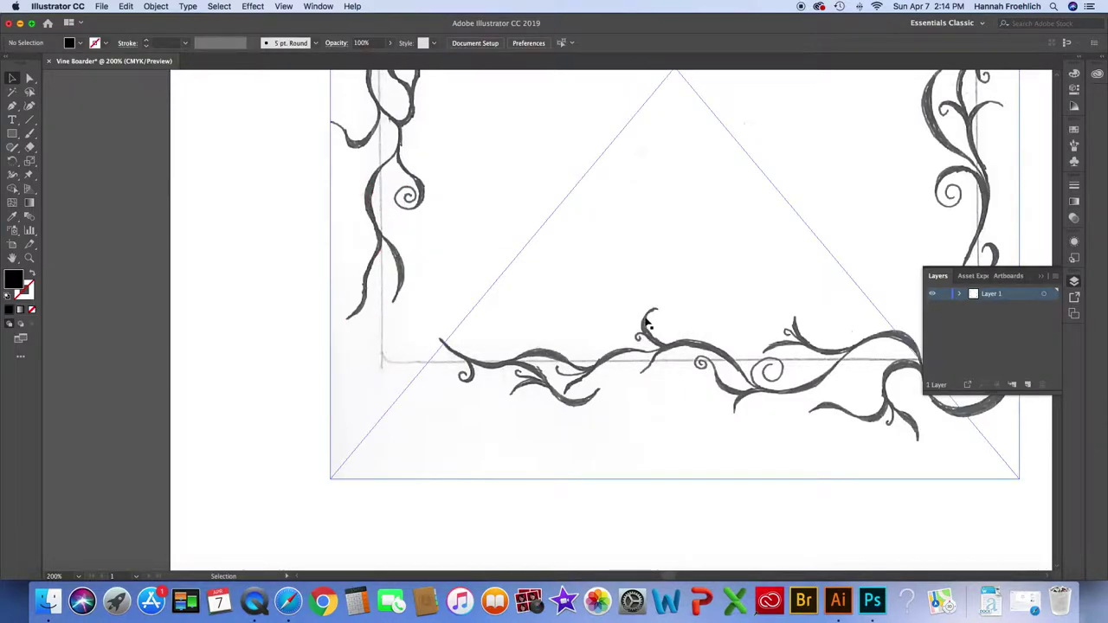
Step: Image Trace the placed vine border with the Sketched Art preset and move the result slightly, to about X 4.31 in, Y 5.45 in
key(super+equal)
key(super+equal)
key(super+minus)
key(super+minus)
key(super+minus)
key(super+minus)
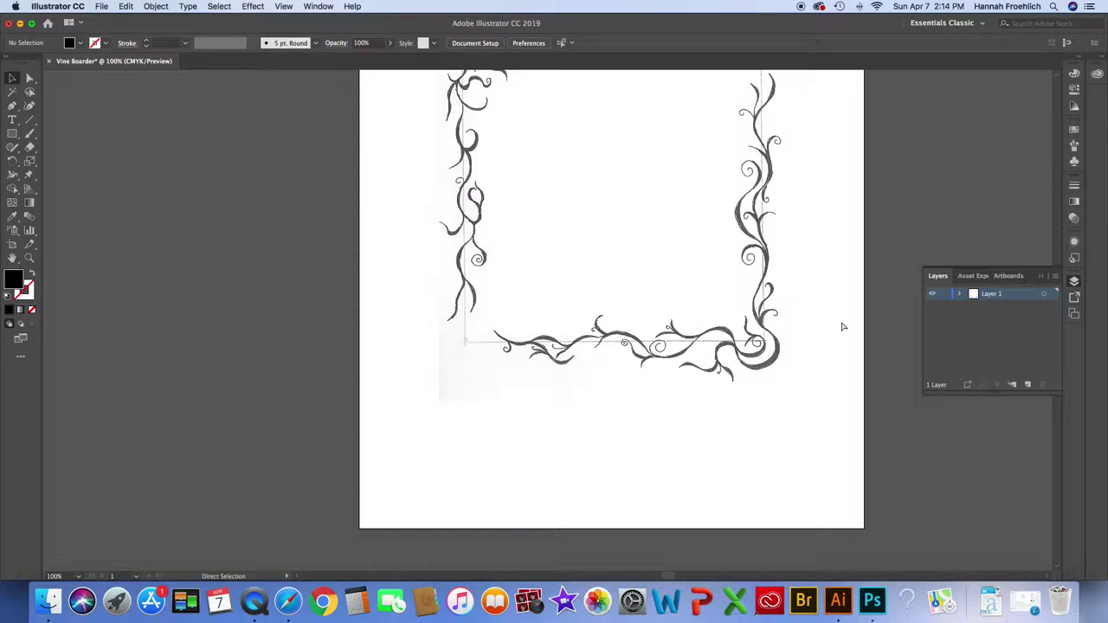
scroll(842, 326, down, 2)
scroll(843, 327, up, 5)
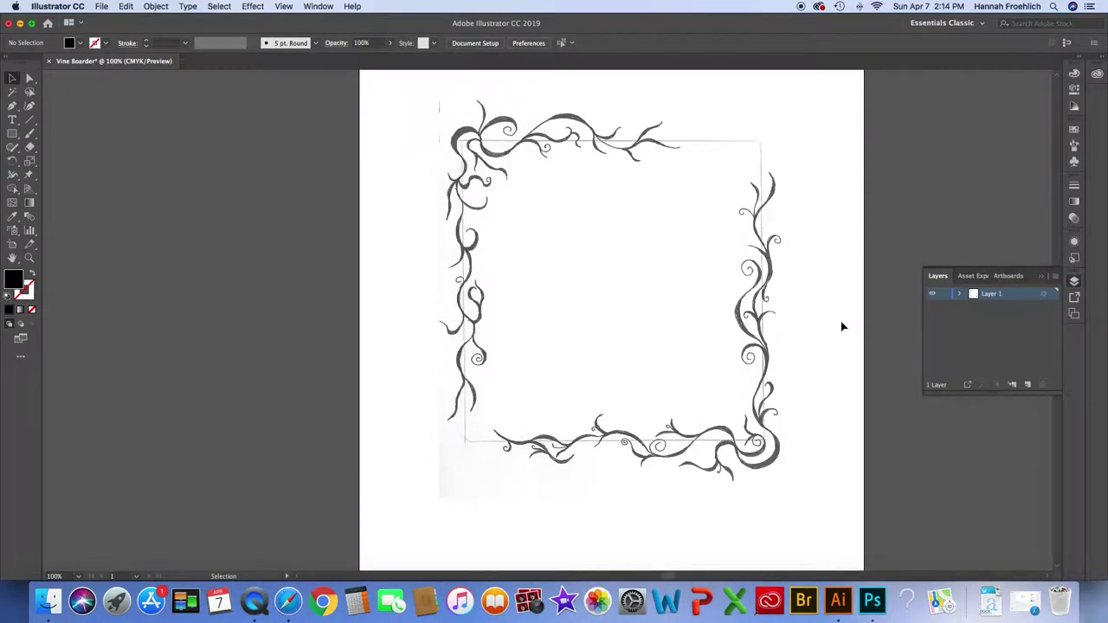
click(442, 121)
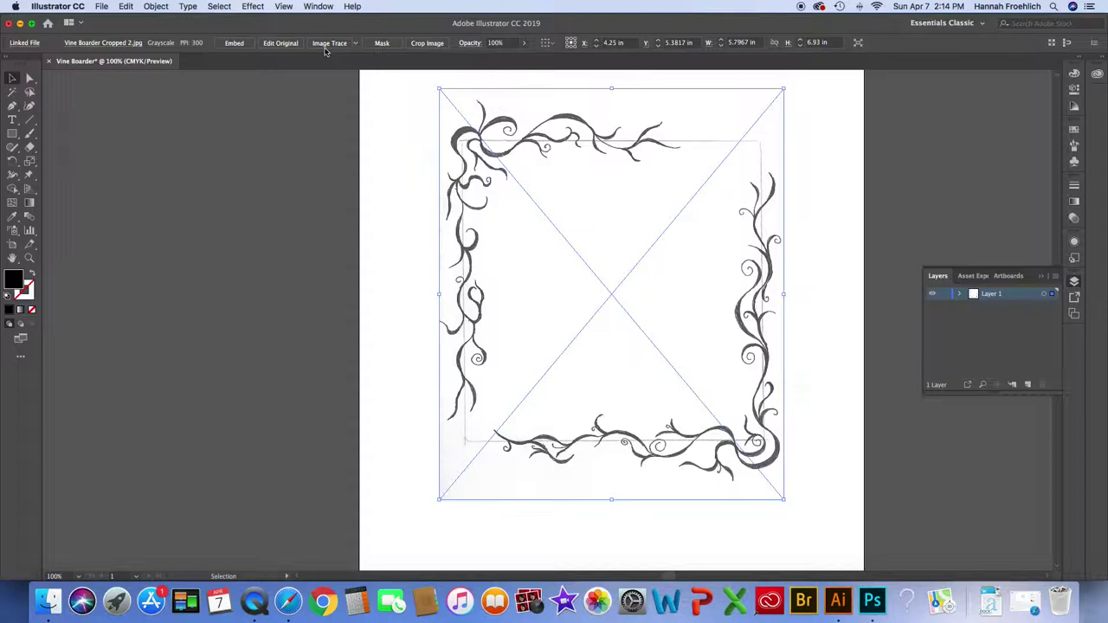
click(315, 7)
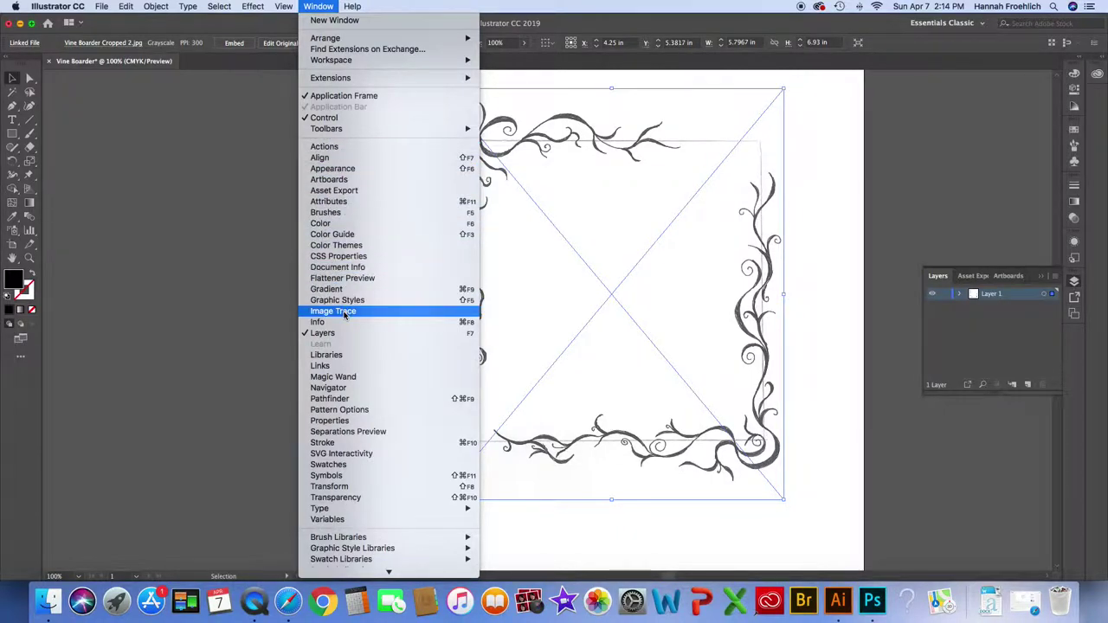
click(353, 6)
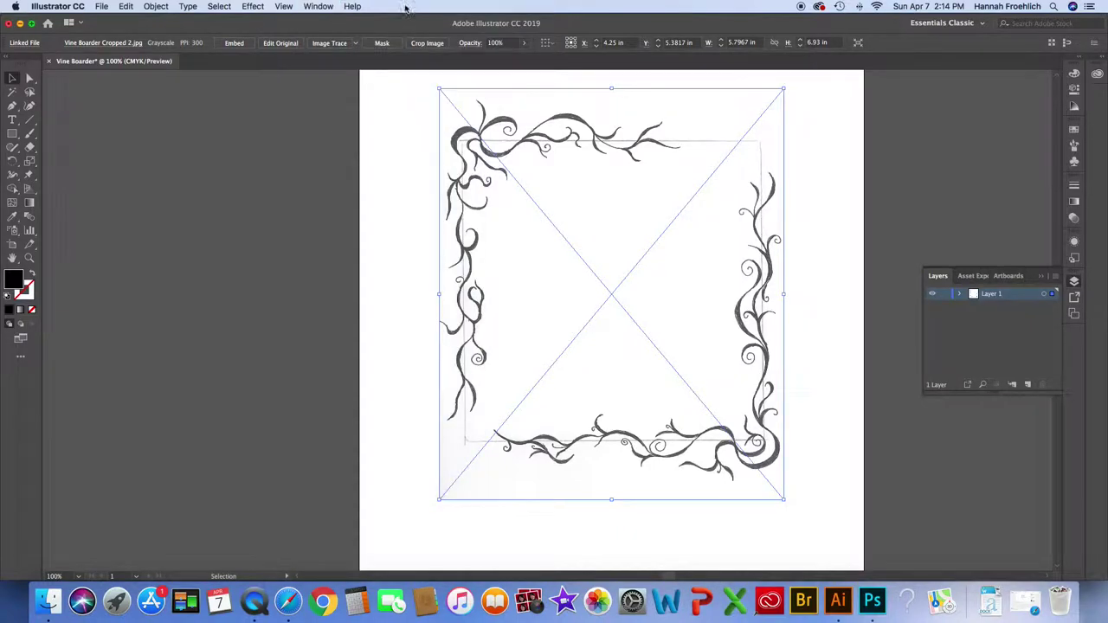
click(356, 44)
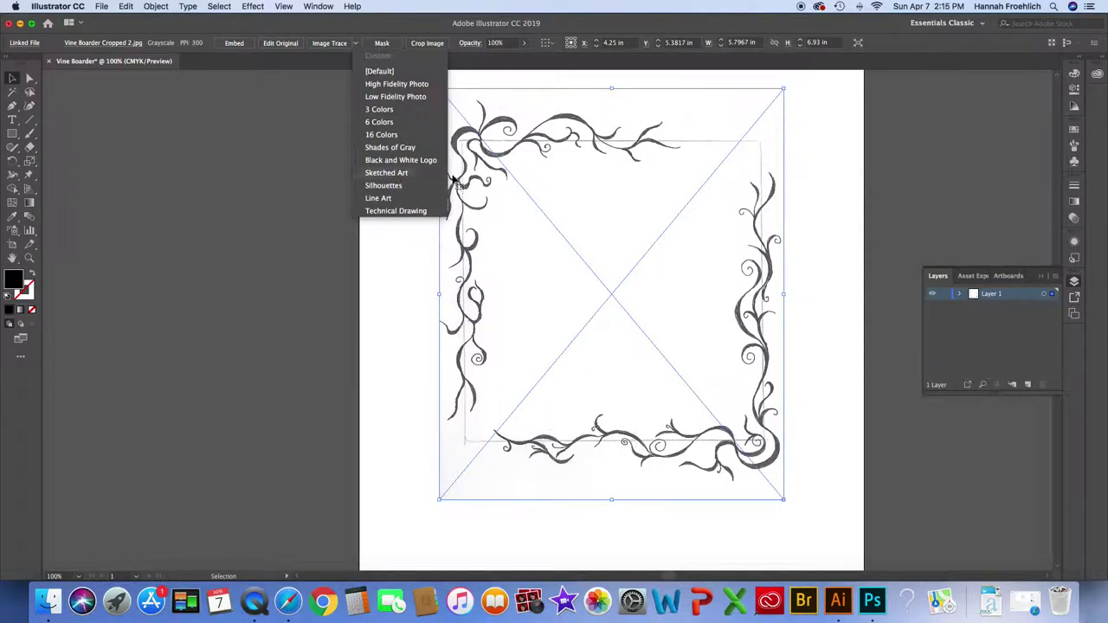
click(396, 174)
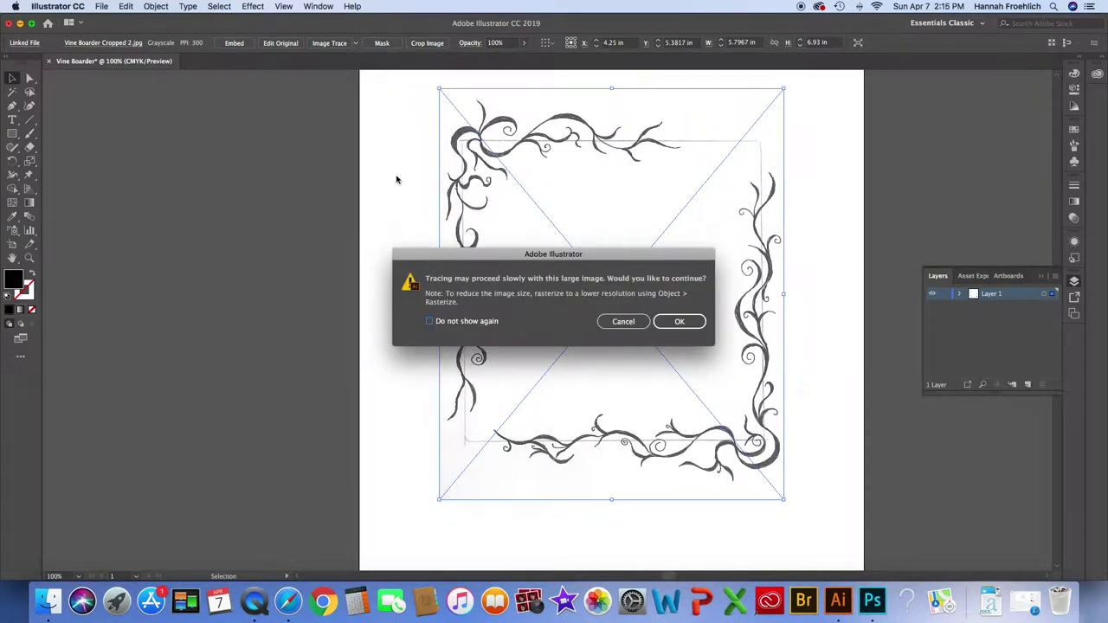
click(682, 322)
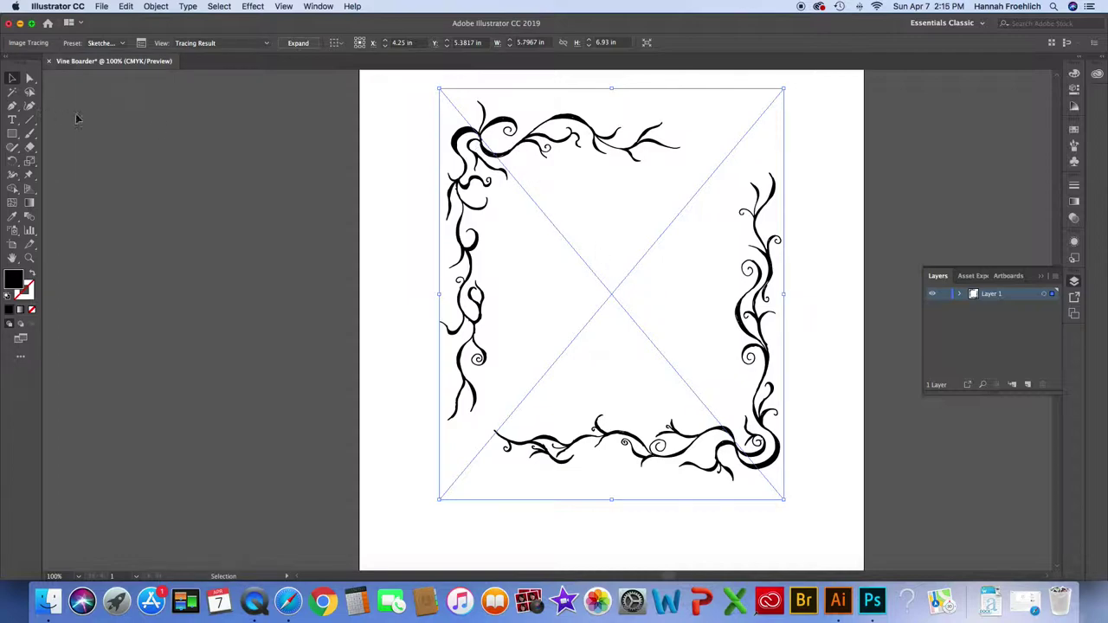
mouse_move(626, 235)
mouse_down()
mouse_move(643, 242)
mouse_move(634, 241)
mouse_up()
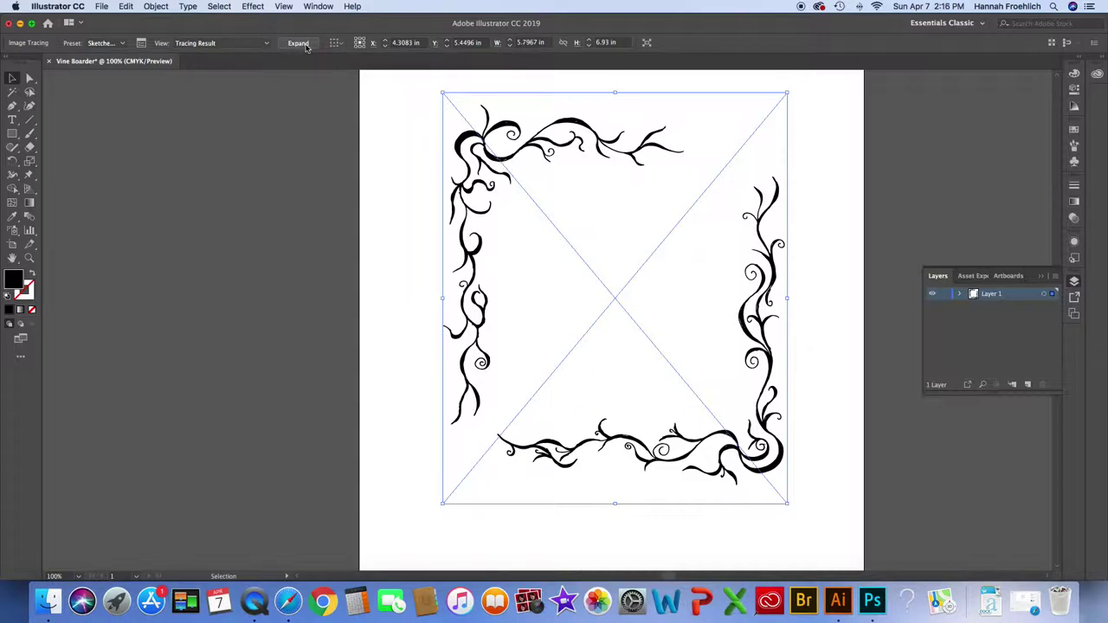
Step: Expand the traced vine border into editable vector paths
click(155, 7)
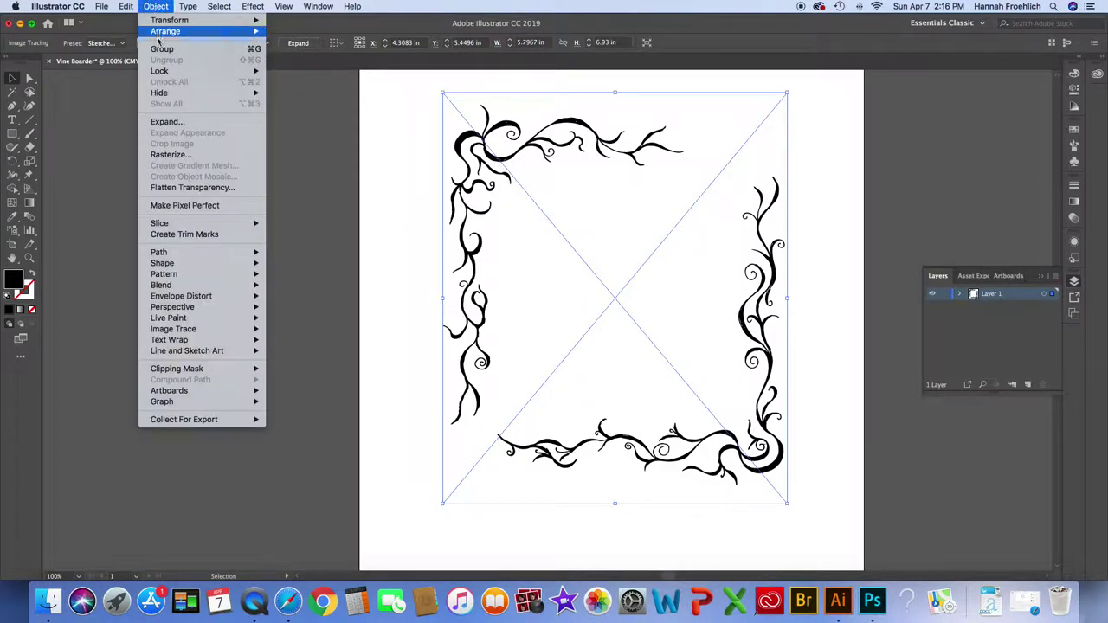
click(310, 23)
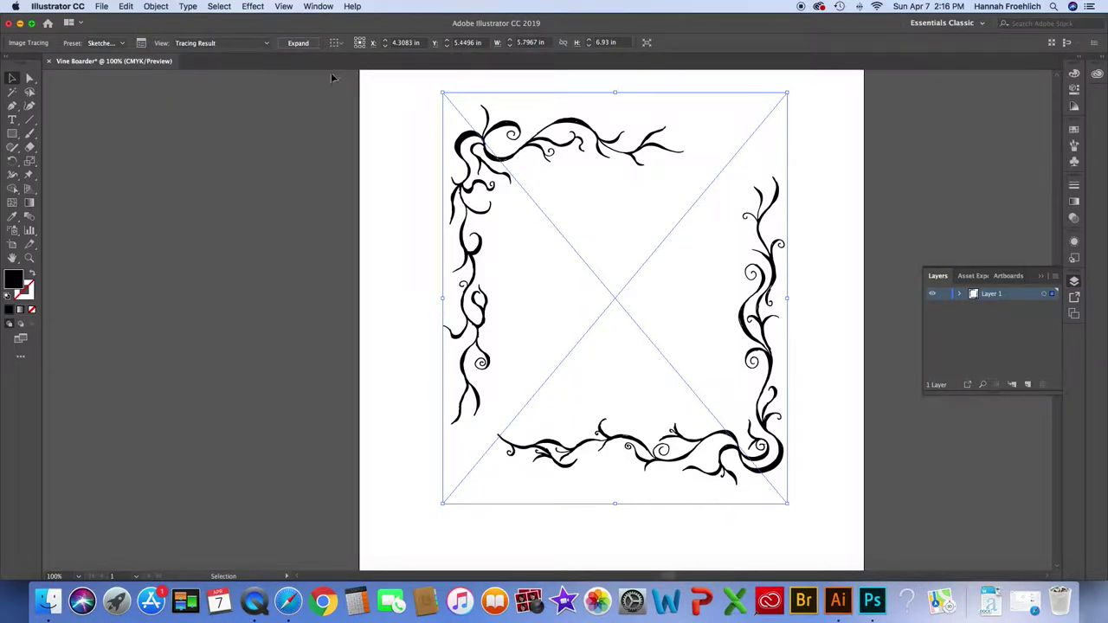
click(153, 7)
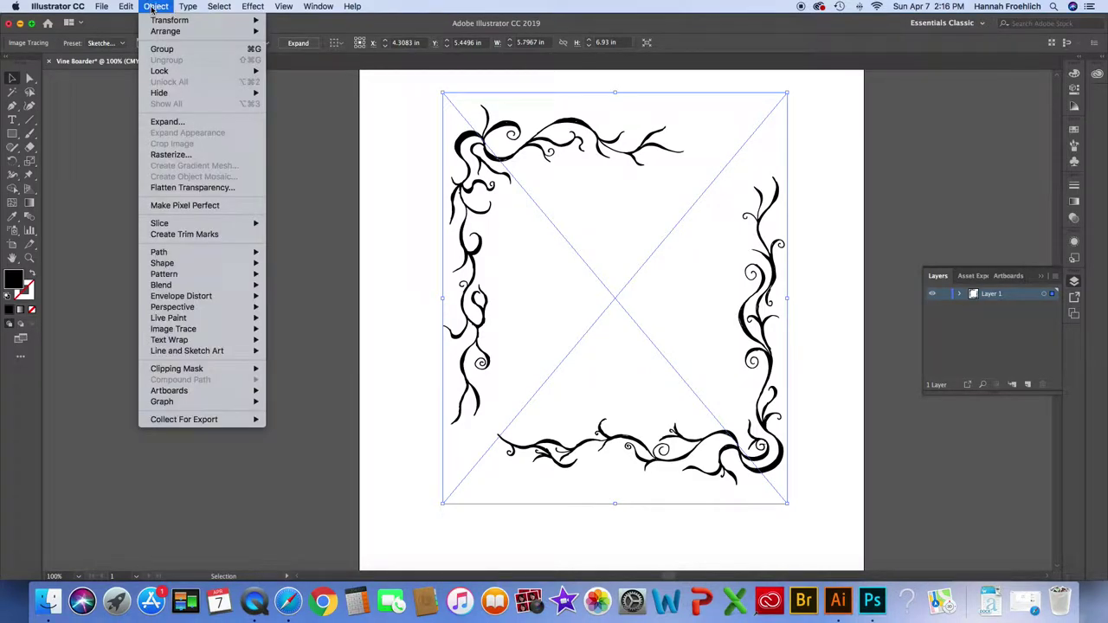
mouse_move(283, 6)
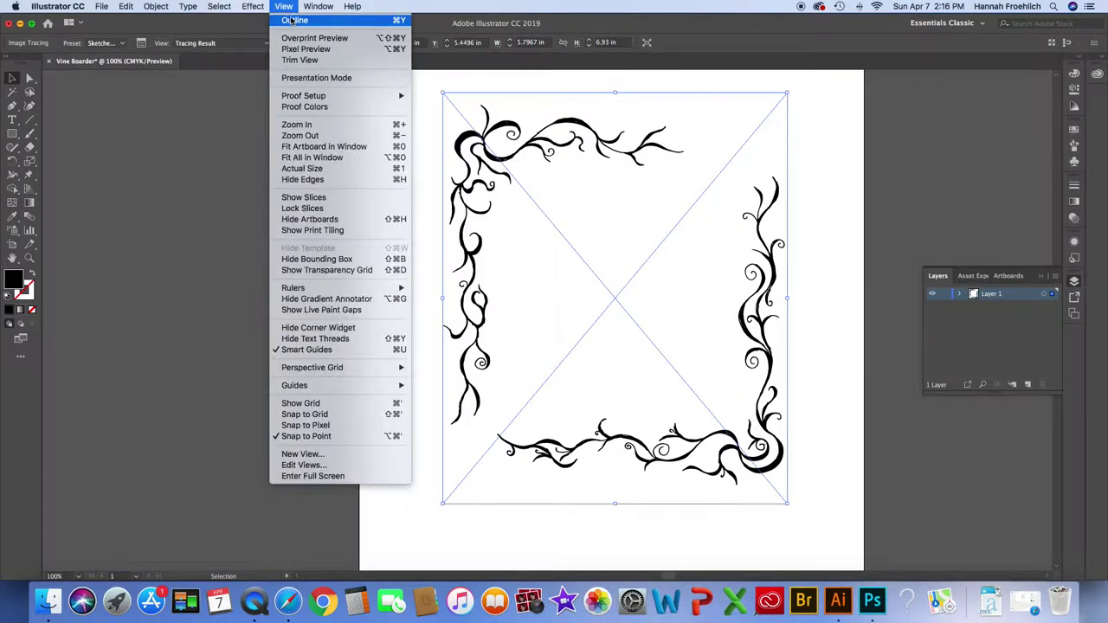
click(228, 25)
click(299, 43)
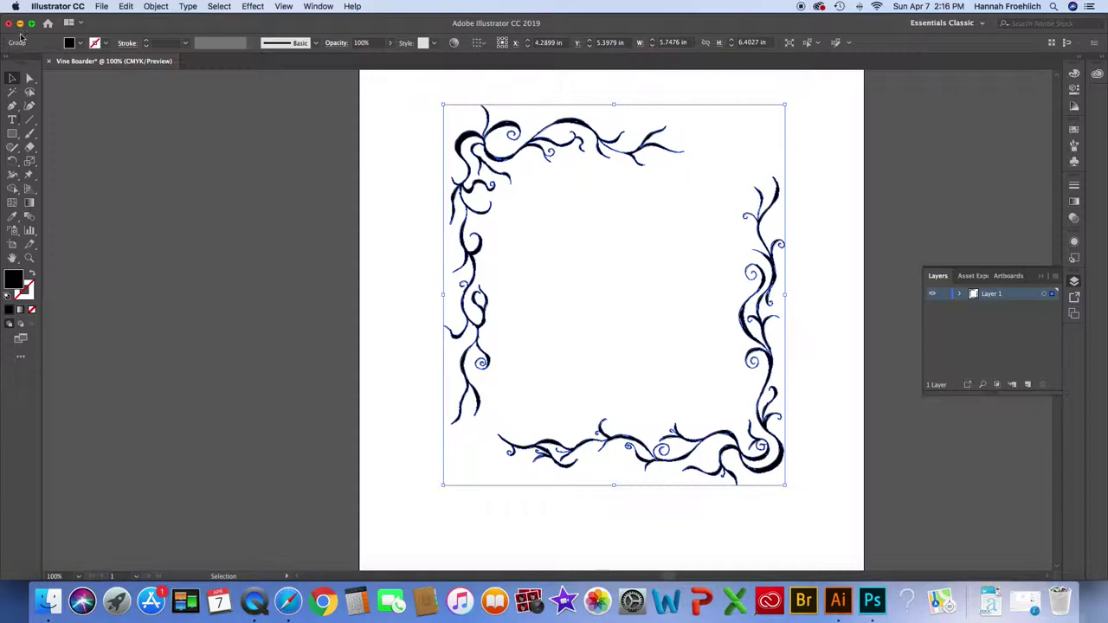
Step: Show the expanded border's anchor points with Direct Selection, then ungroup the border and deselect it
click(29, 79)
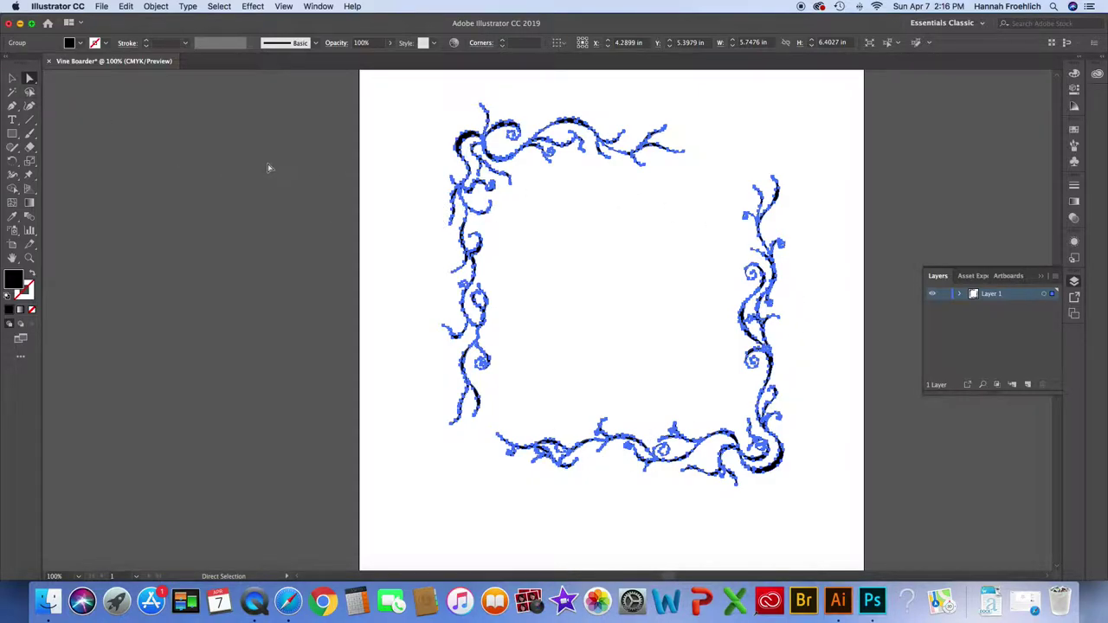
click(11, 80)
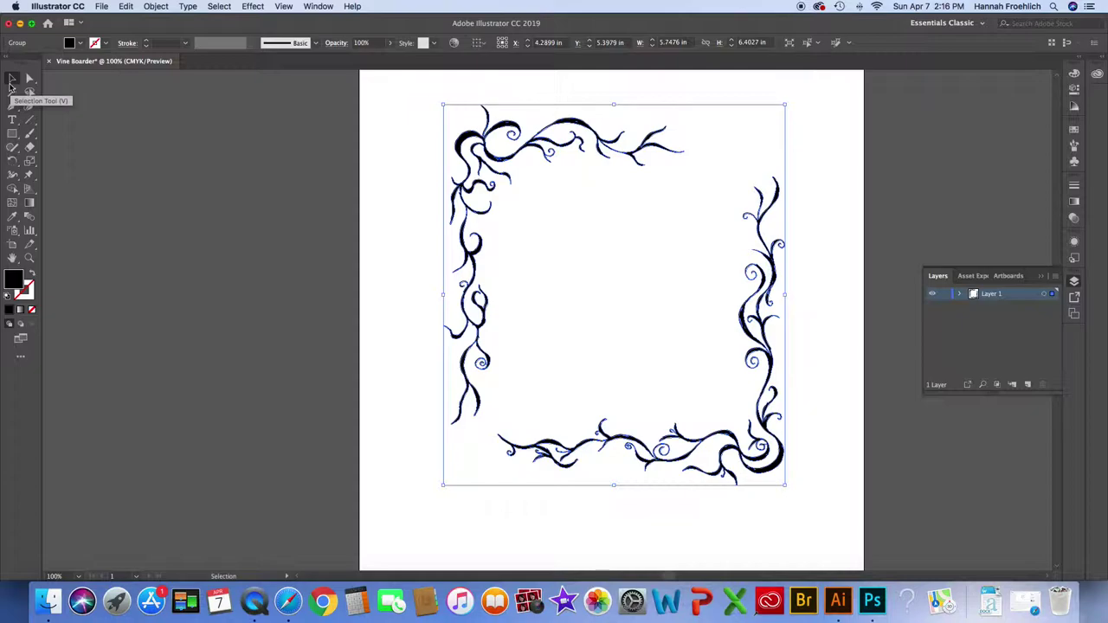
click(154, 7)
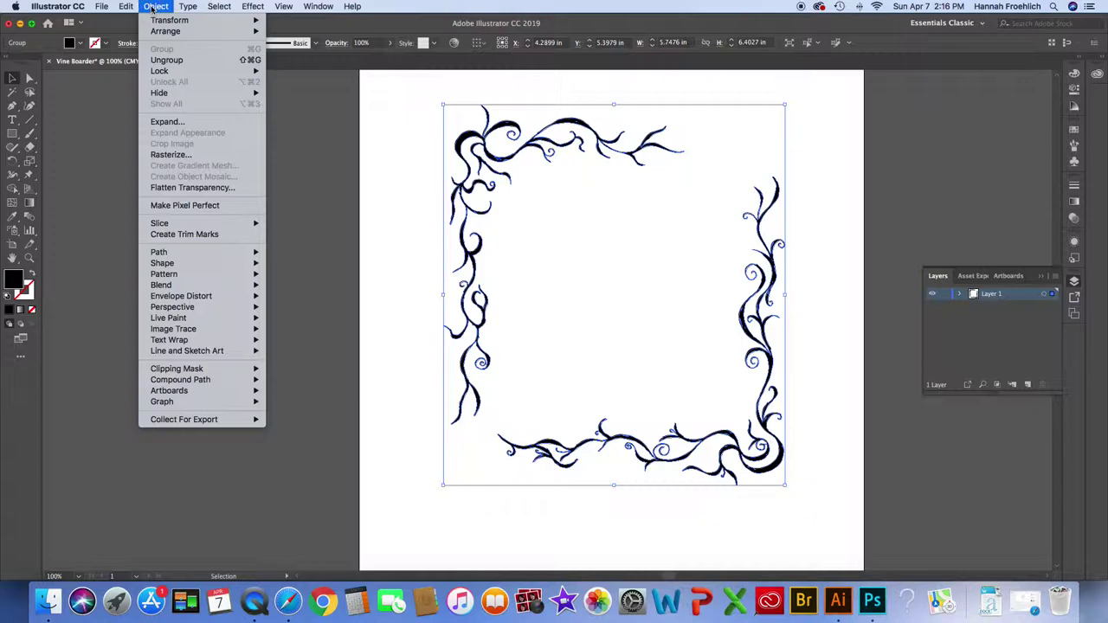
click(167, 60)
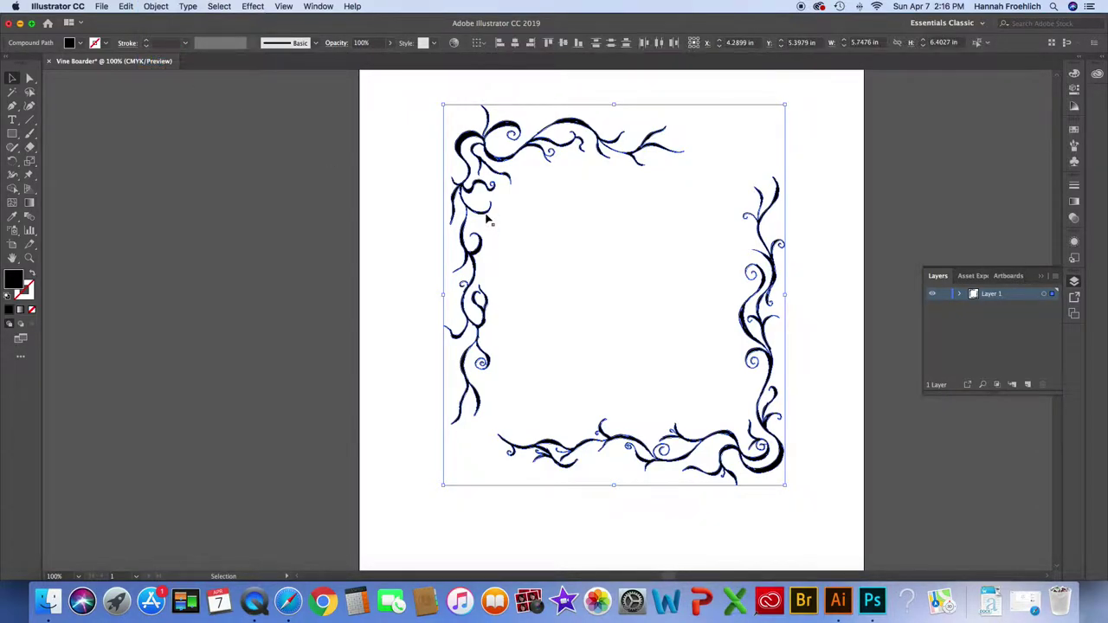
click(416, 203)
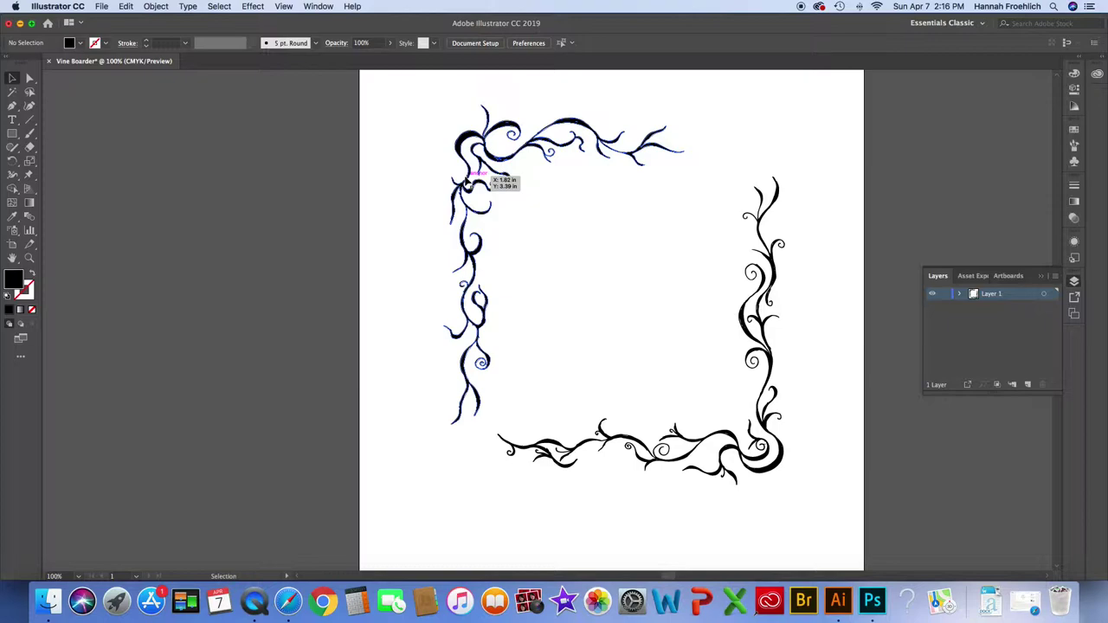
Step: Move the upper-left vine to about X 2.87 in, Y 4.57 in, and the lower-right vine to about X 5.24 in, Y 4.82 in
click(467, 182)
drag(460, 141, 426, 122)
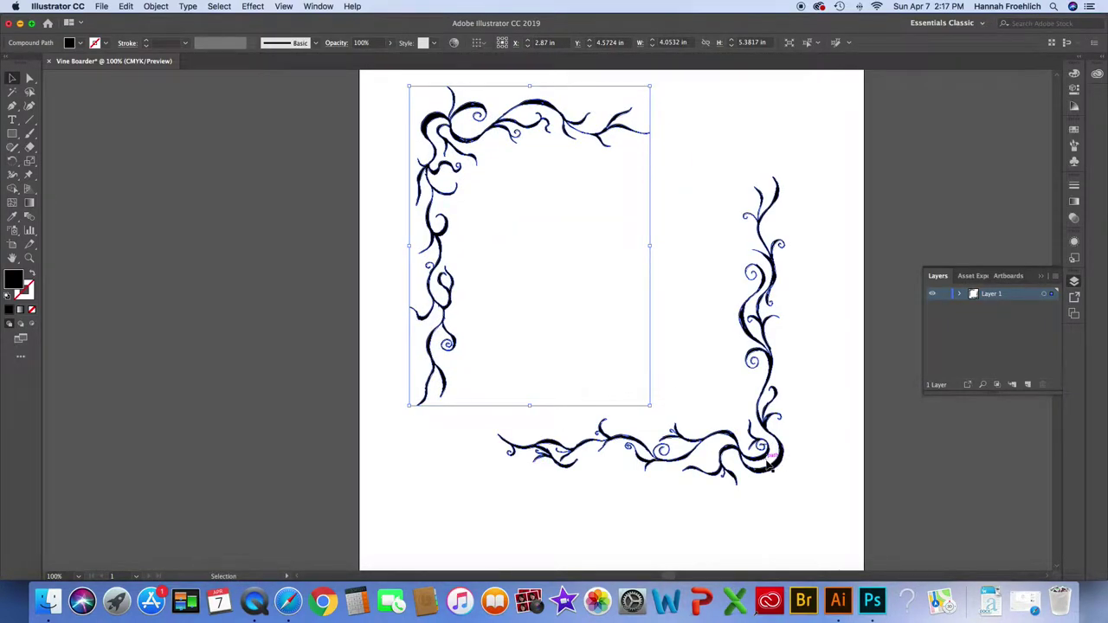
drag(779, 462, 804, 391)
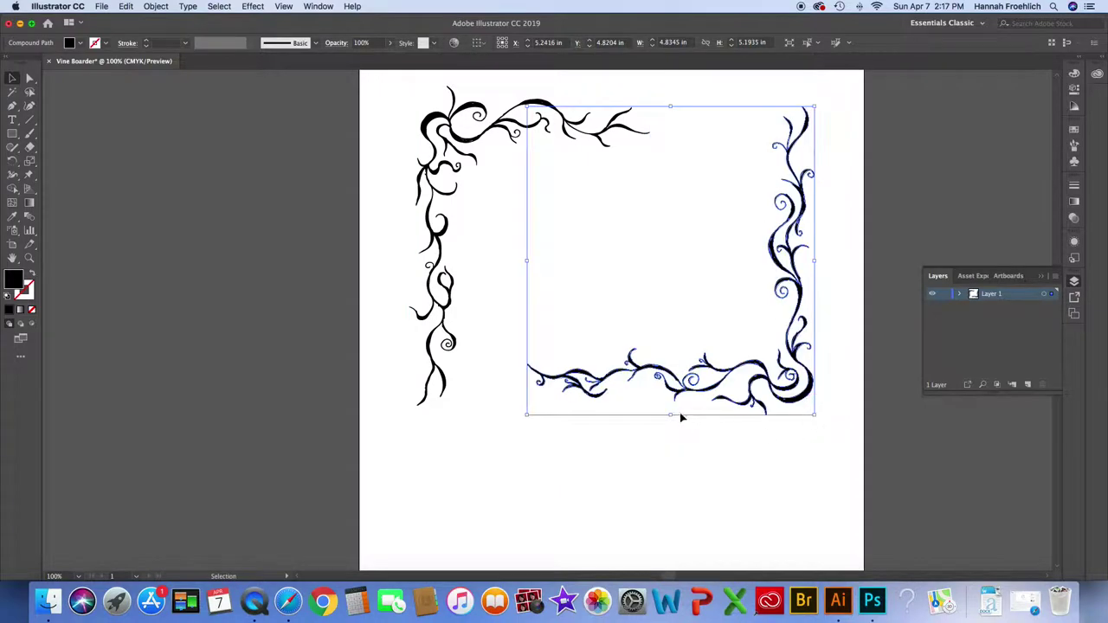
Step: Try to thicken the outer curve of the lower spiral on the right-hand stem by moving its anchor points with Direct Selection
click(29, 79)
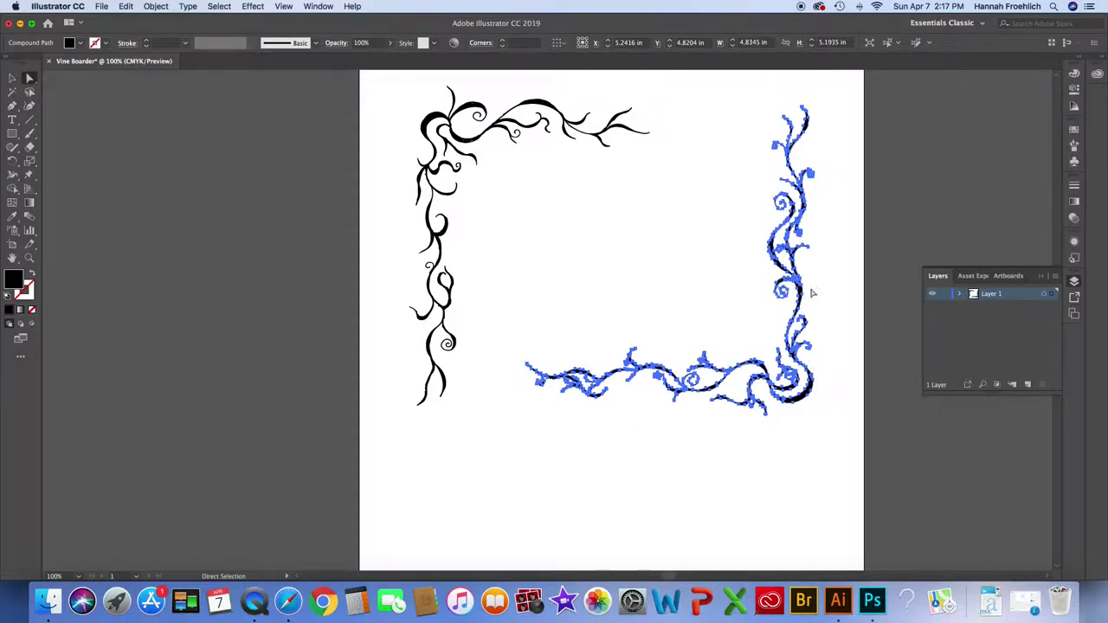
key(v)
key(super+equal)
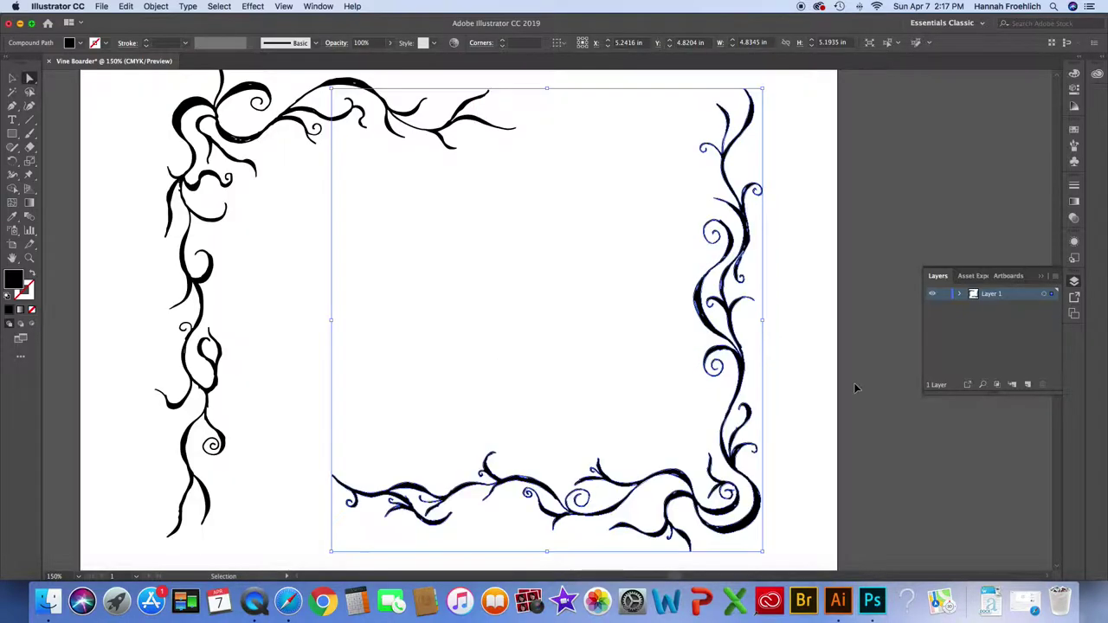
key(super+equal)
key(super+equal)
key(a)
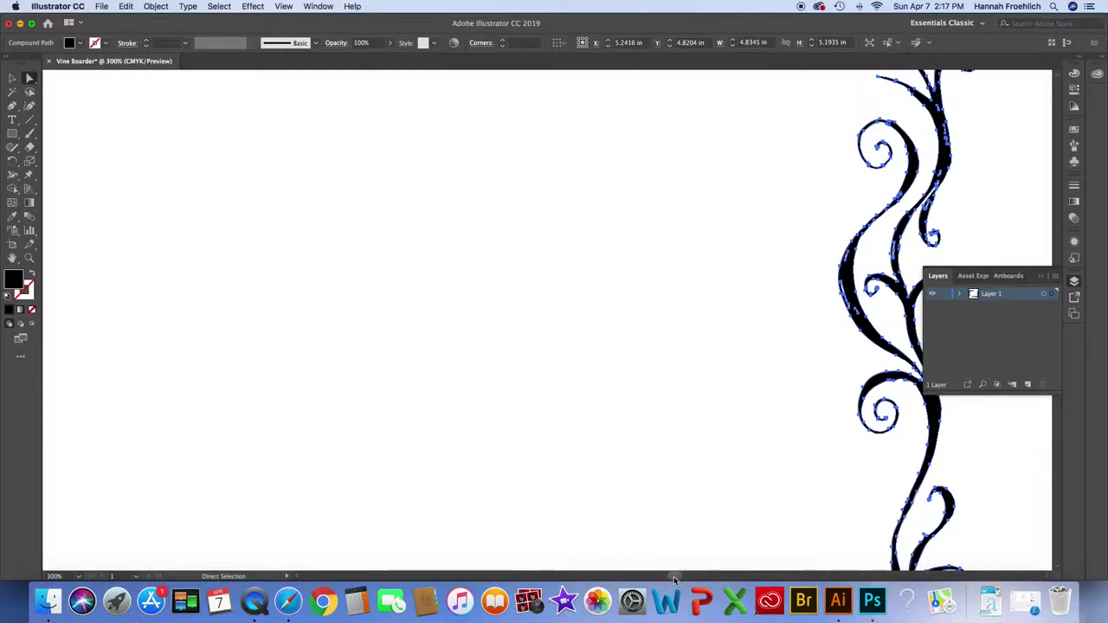
scroll(687, 571, right, 10)
scroll(686, 554, left, 5)
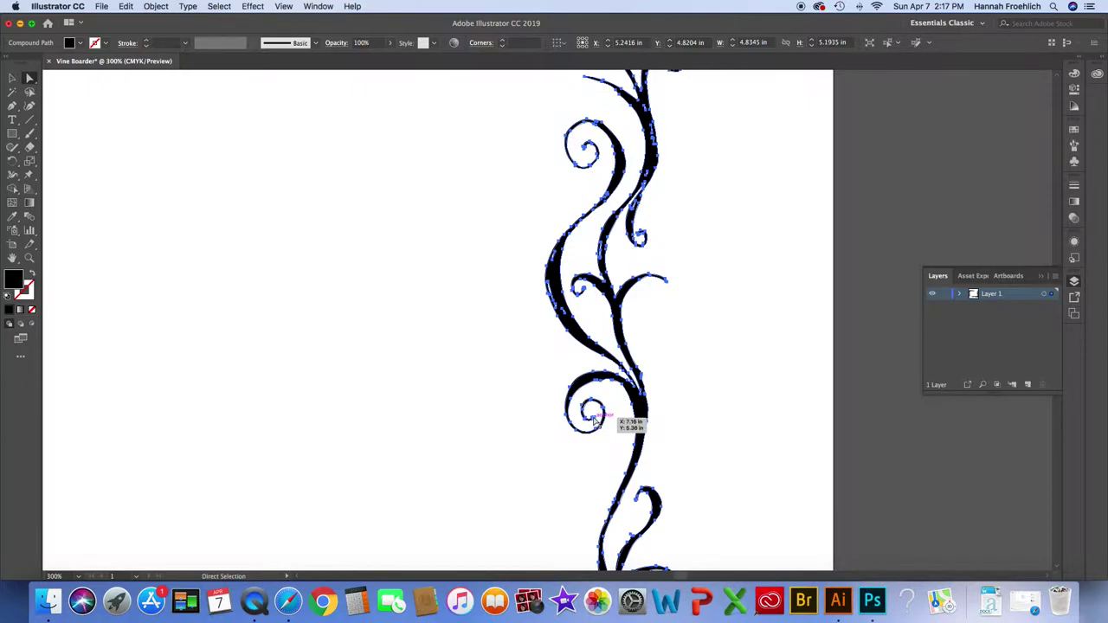
drag(577, 386, 568, 385)
key(a)
click(568, 384)
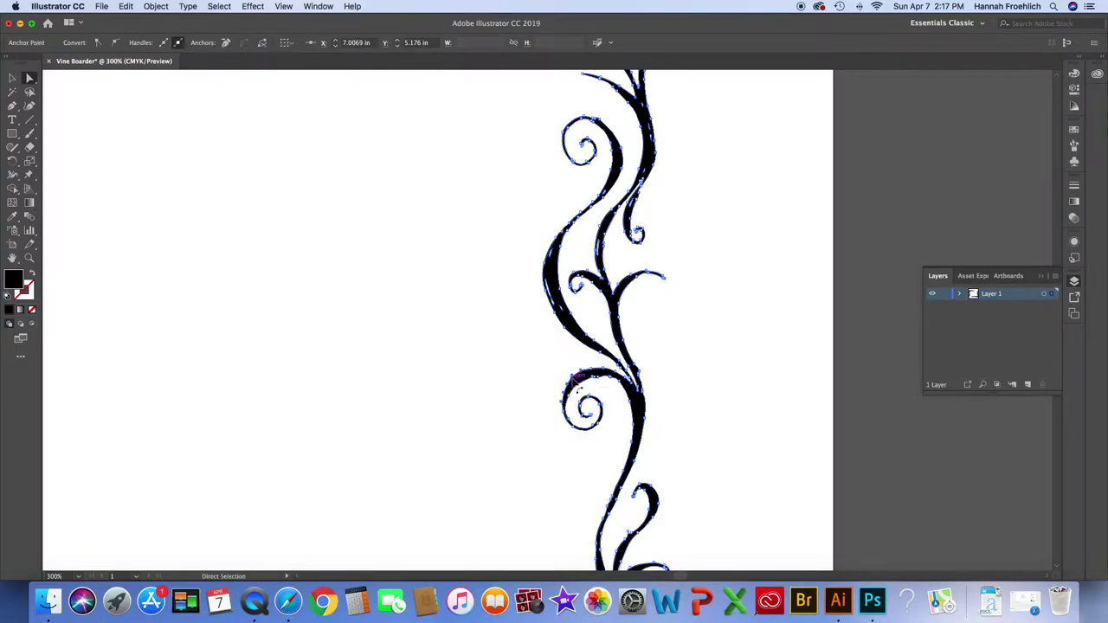
drag(574, 378, 571, 363)
click(594, 381)
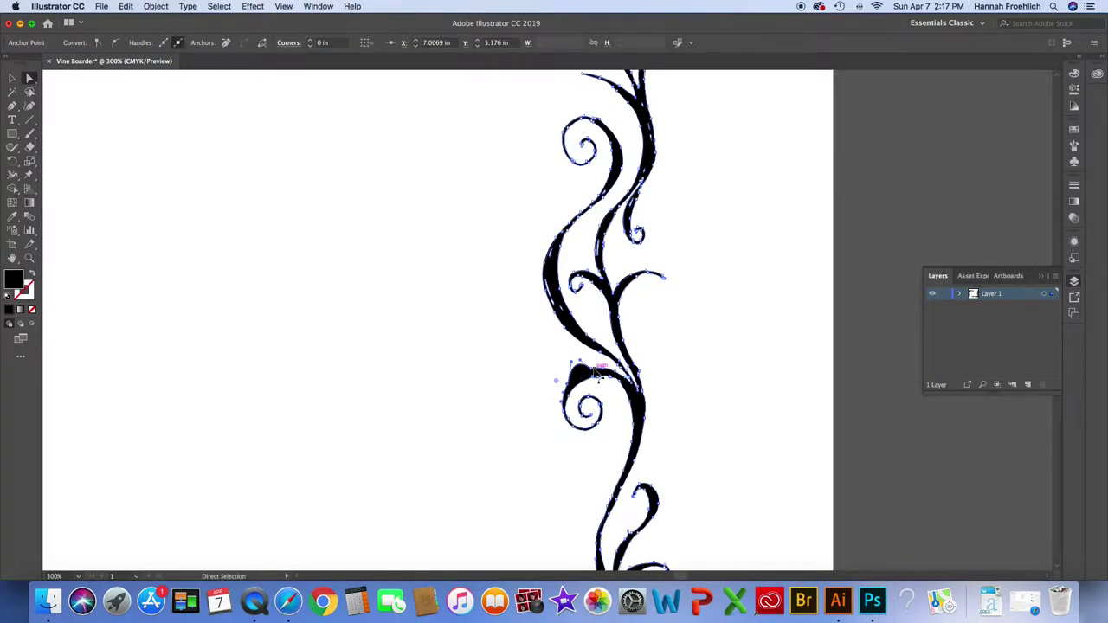
drag(588, 370, 560, 424)
click(624, 372)
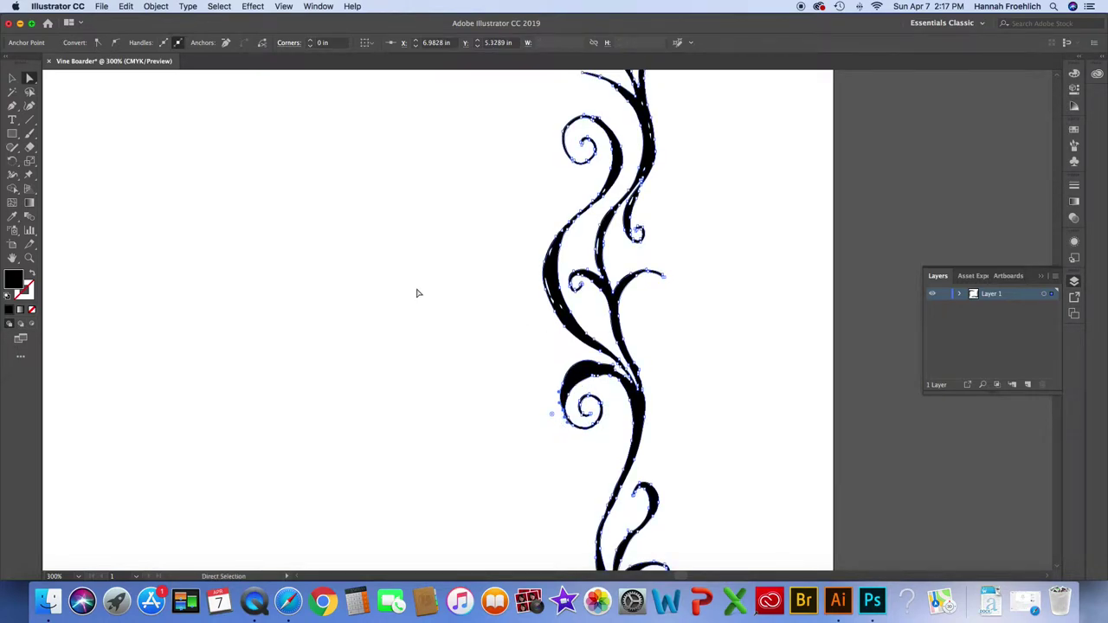
key(v)
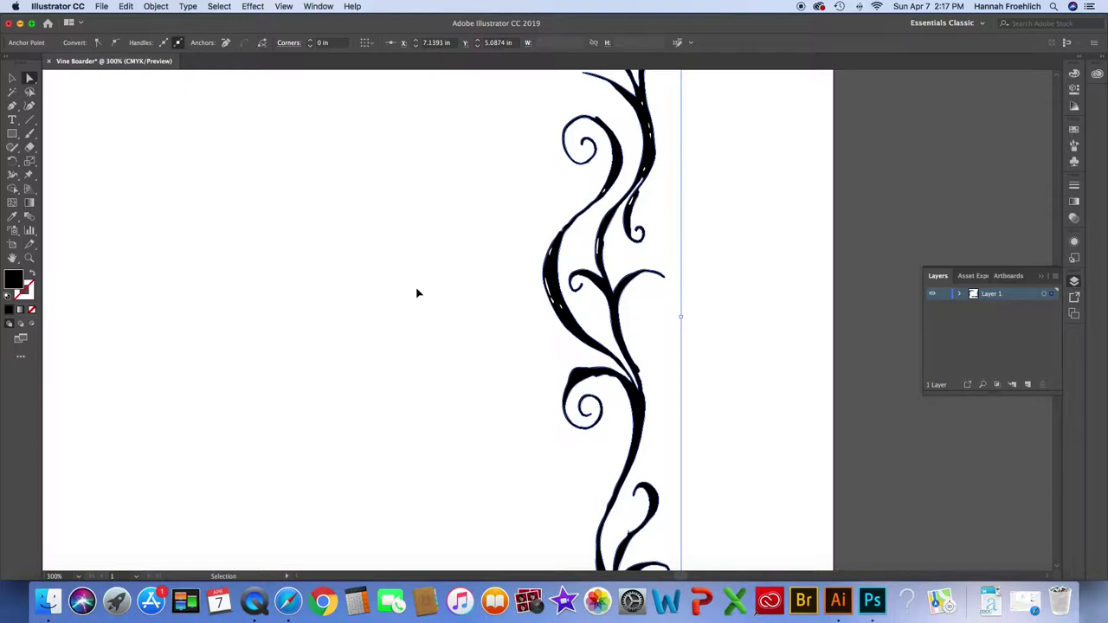
key(a)
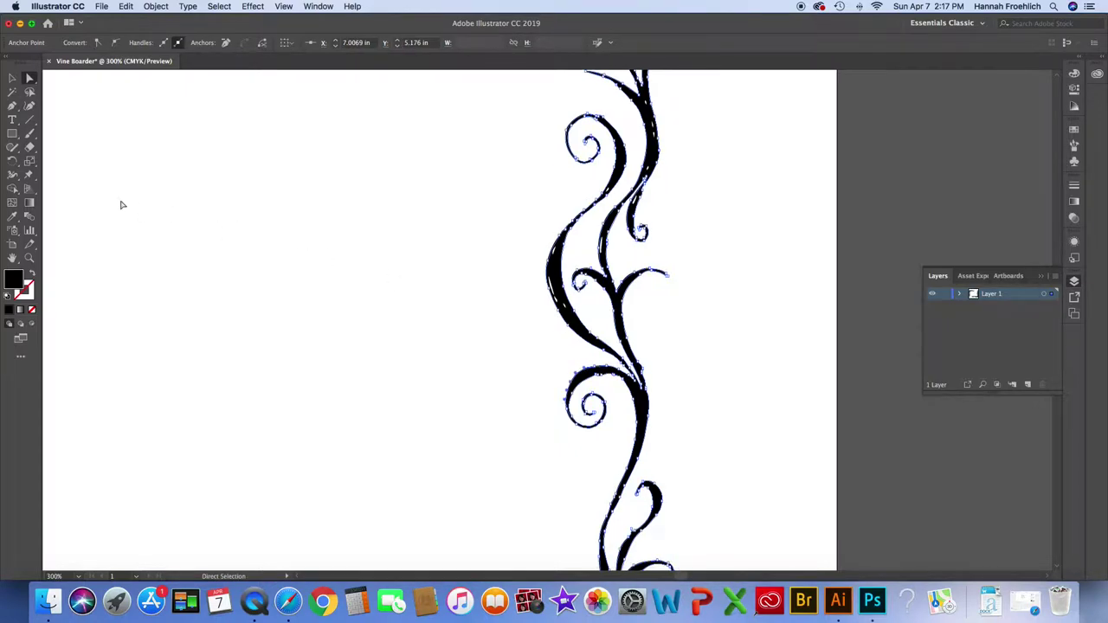
Step: Delete the anchor points of the hooked tip on the small sprig near the base of the right-hand stem to shorten it
click(12, 108)
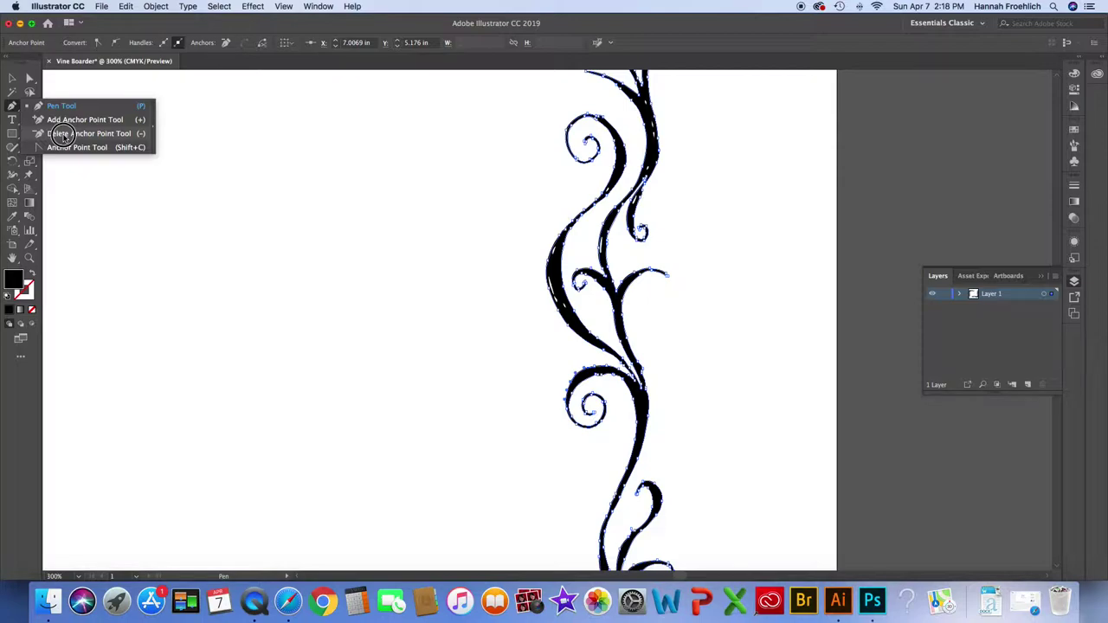
click(62, 136)
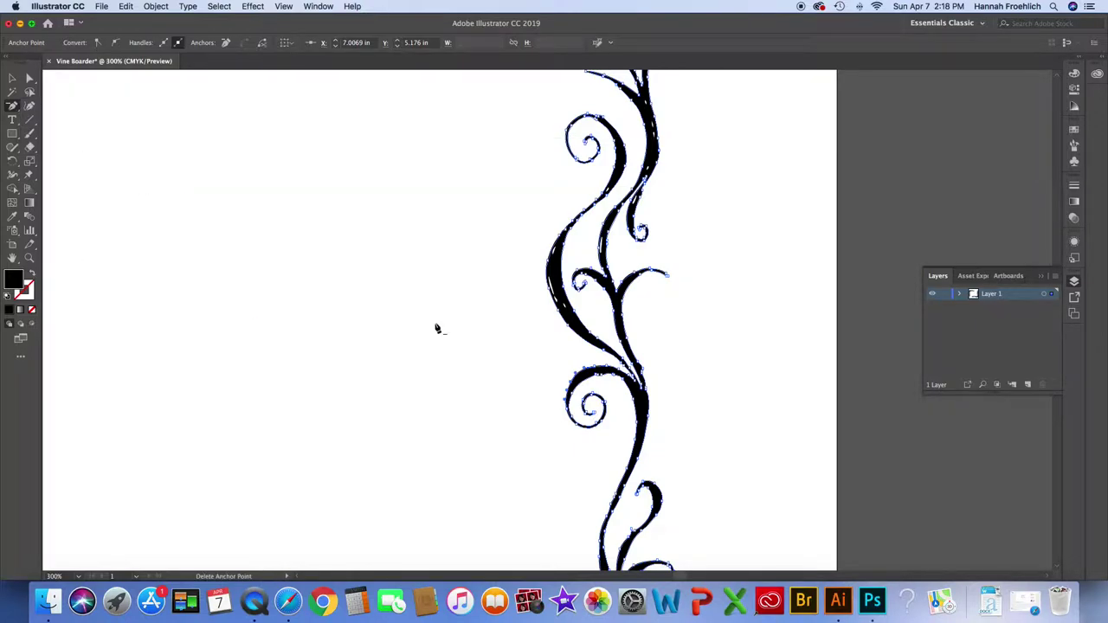
scroll(746, 388, down, 5)
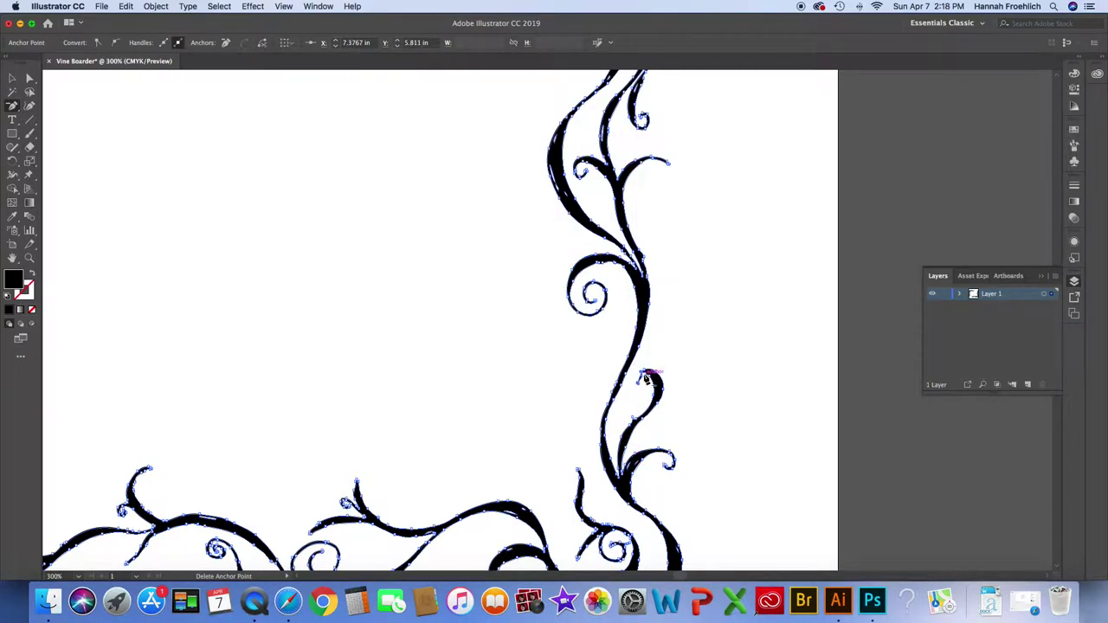
click(644, 381)
click(643, 385)
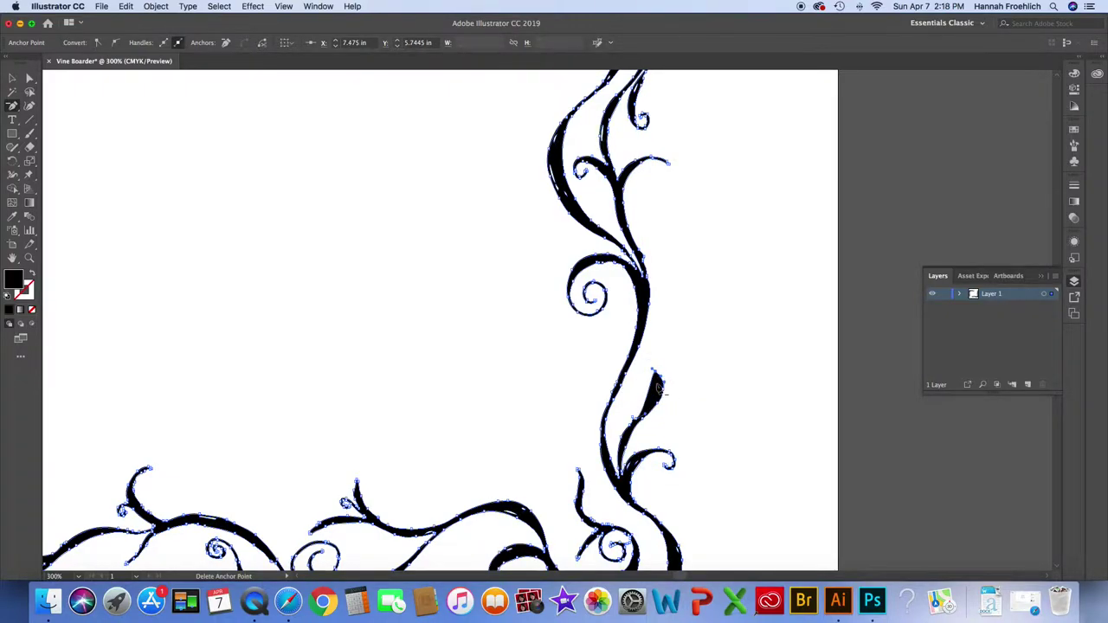
click(665, 387)
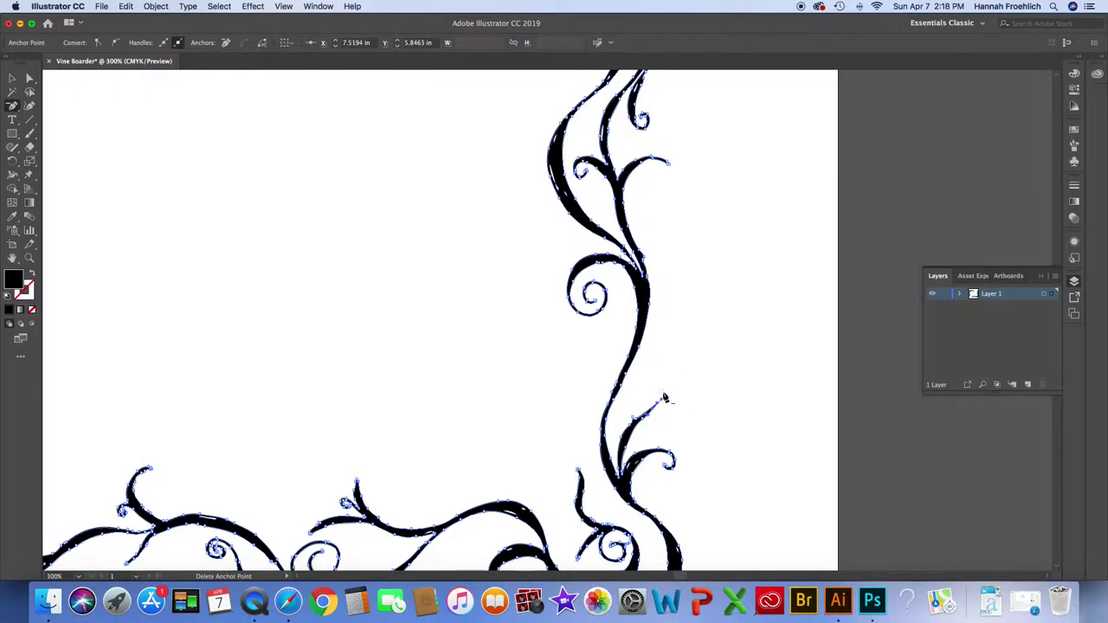
click(663, 390)
click(657, 403)
click(657, 413)
Step: Add anchor points along the right edge of the main stem, above the shortened sprig
click(14, 106)
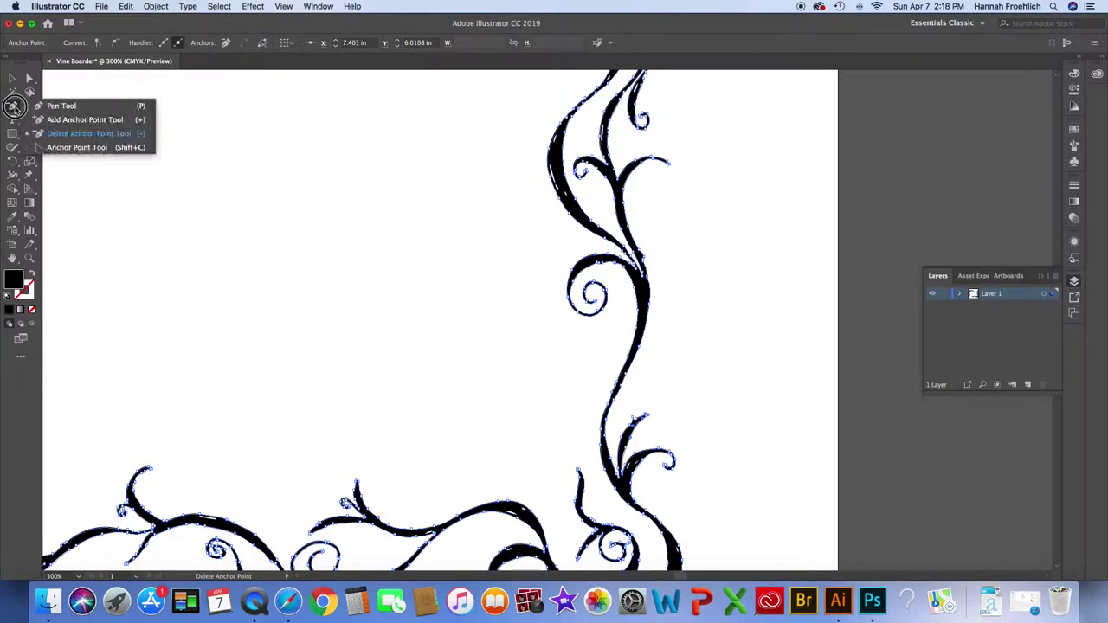
click(85, 120)
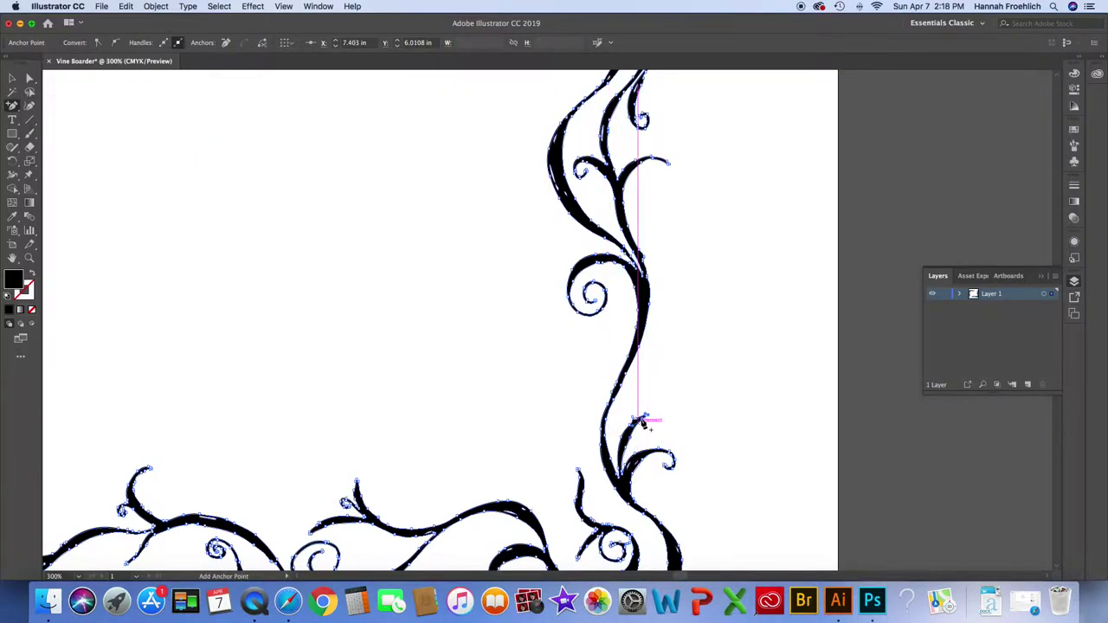
click(632, 365)
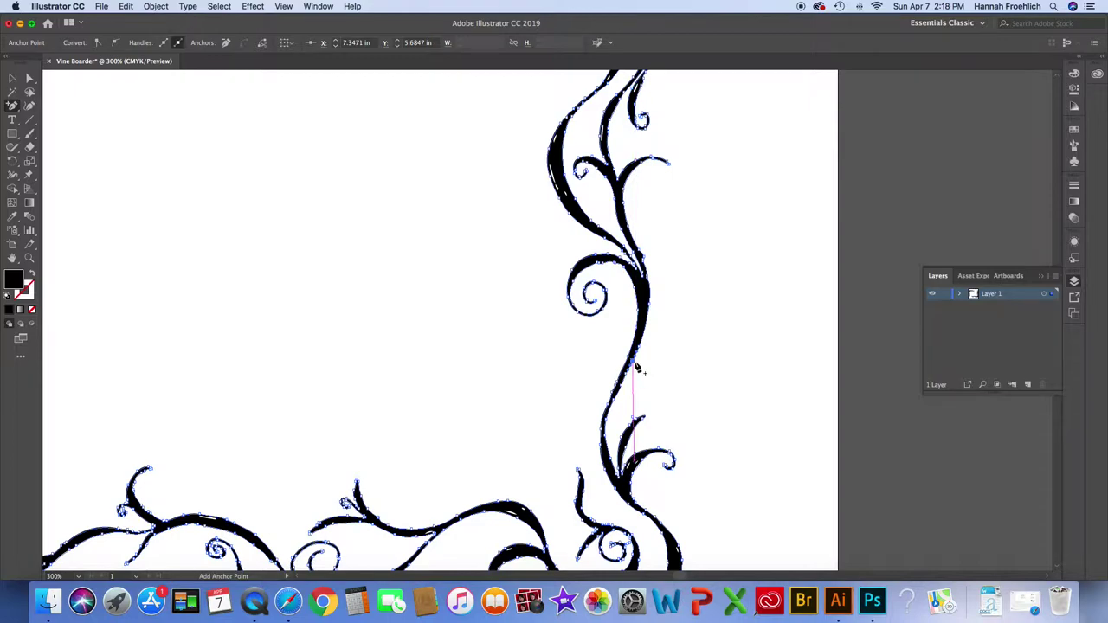
click(637, 365)
click(646, 321)
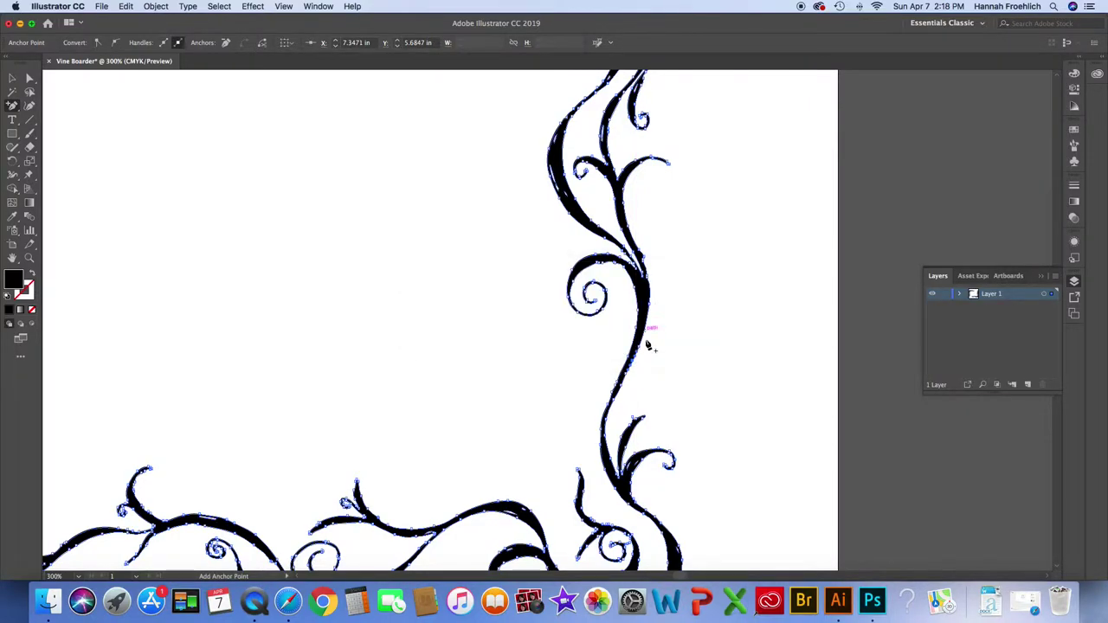
click(636, 358)
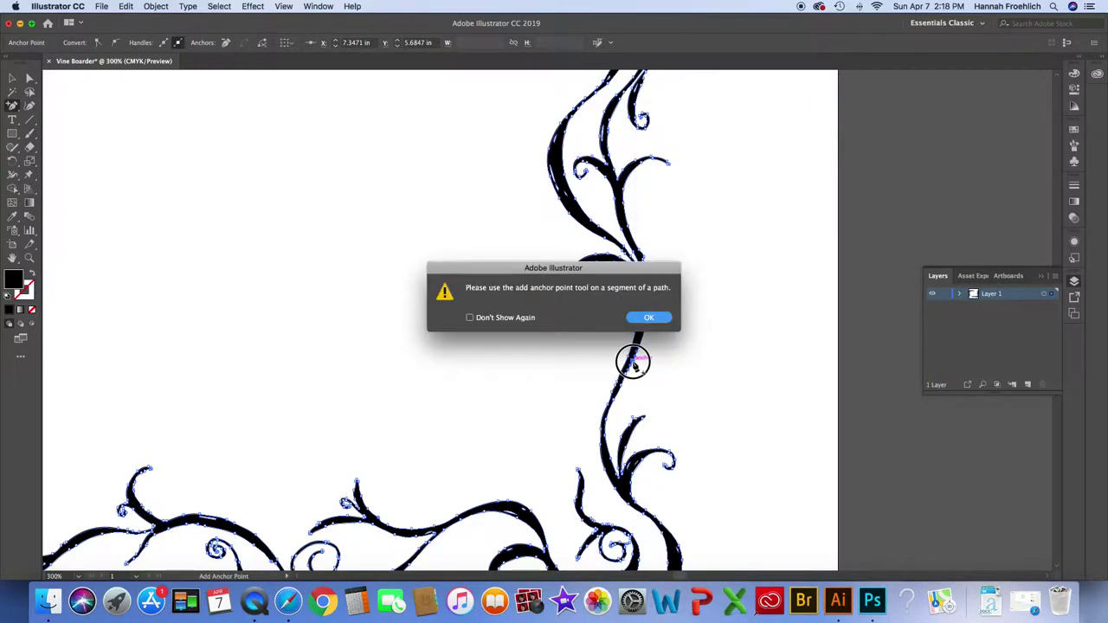
click(648, 318)
click(623, 381)
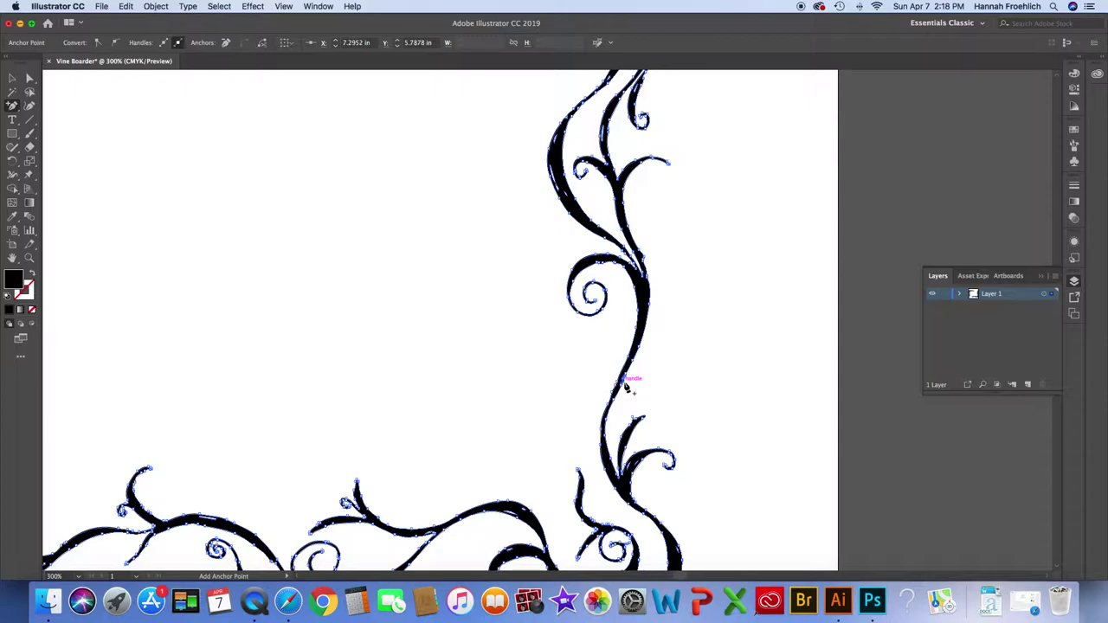
Step: Adjust the added anchor point on the stem's right edge with Direct Selection, and select the edge farther down
click(28, 80)
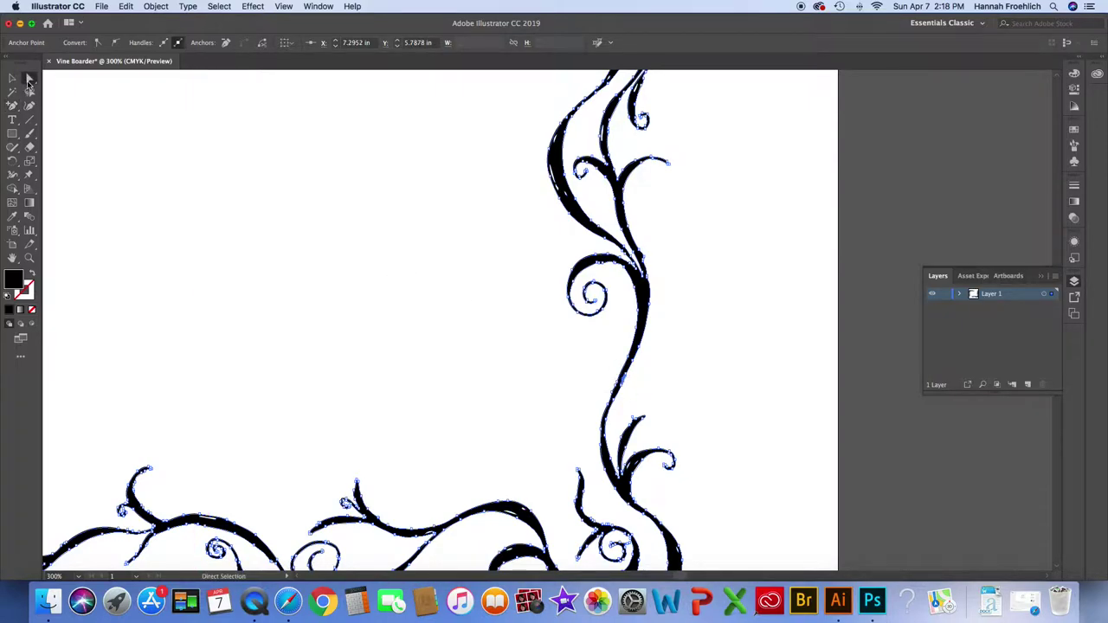
drag(631, 358, 636, 365)
click(616, 399)
Step: Try to add anchor points on the right-hand stem, beside the small sprig and on its right edge below the spiral
click(13, 107)
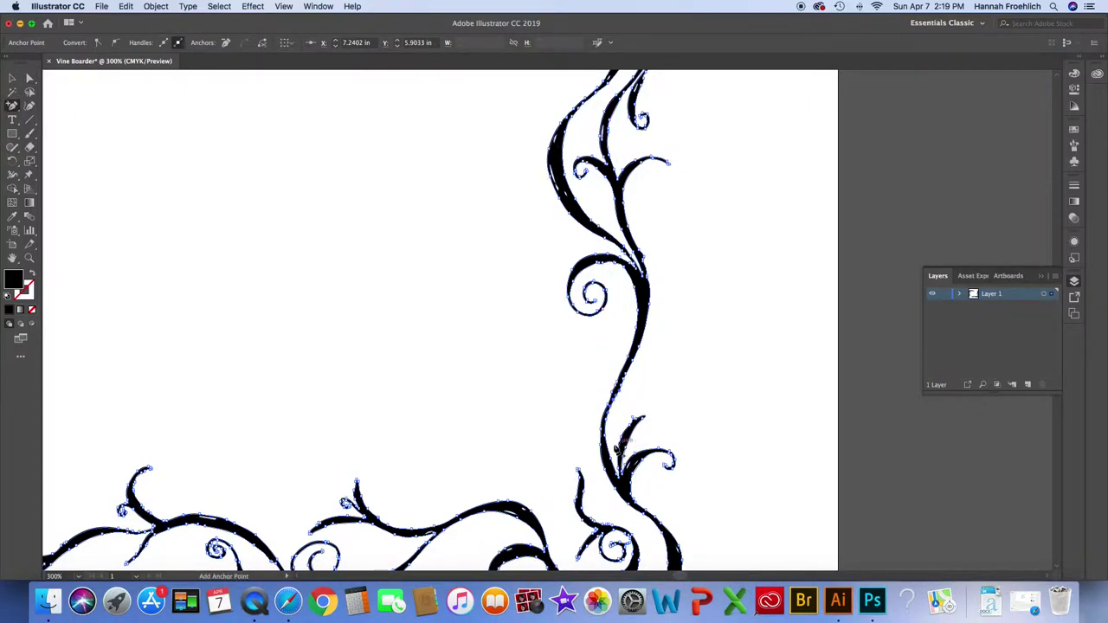
click(609, 448)
click(609, 450)
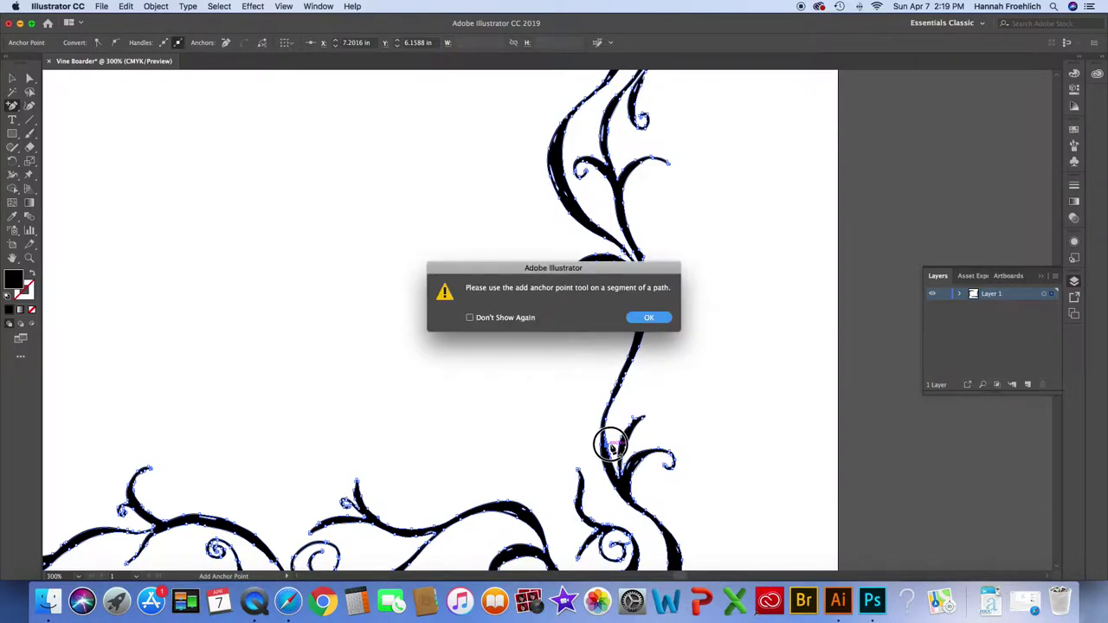
click(654, 319)
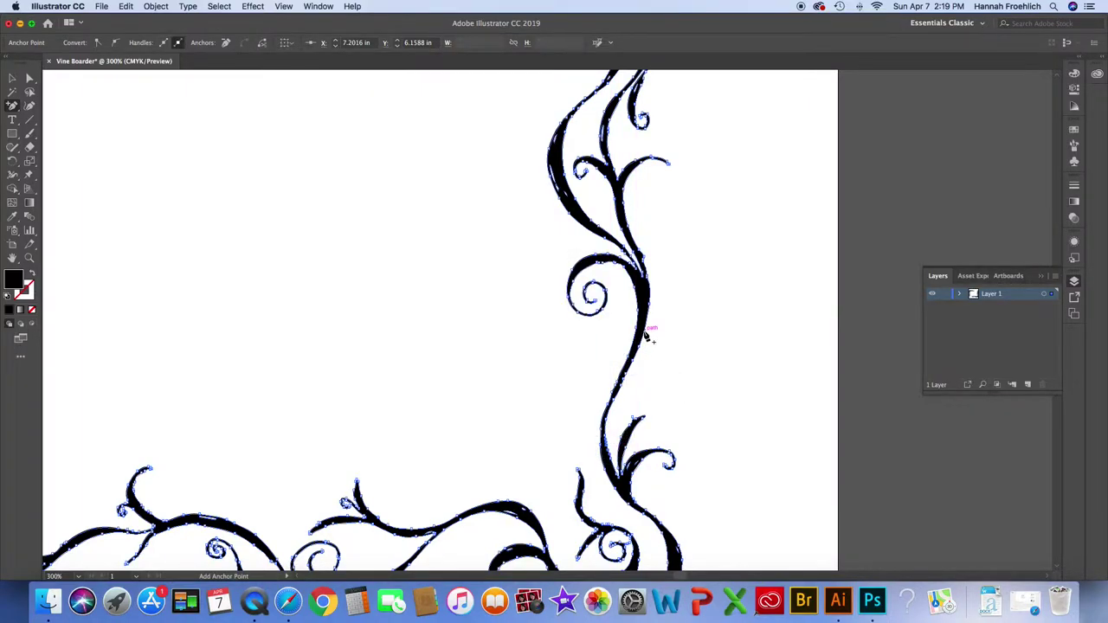
click(646, 327)
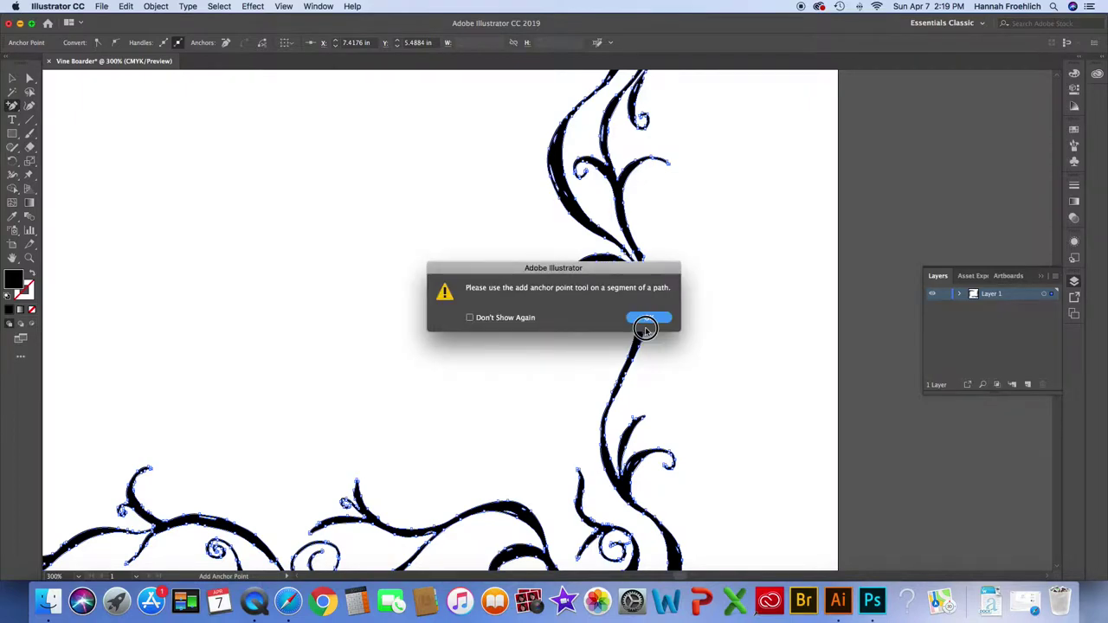
click(649, 319)
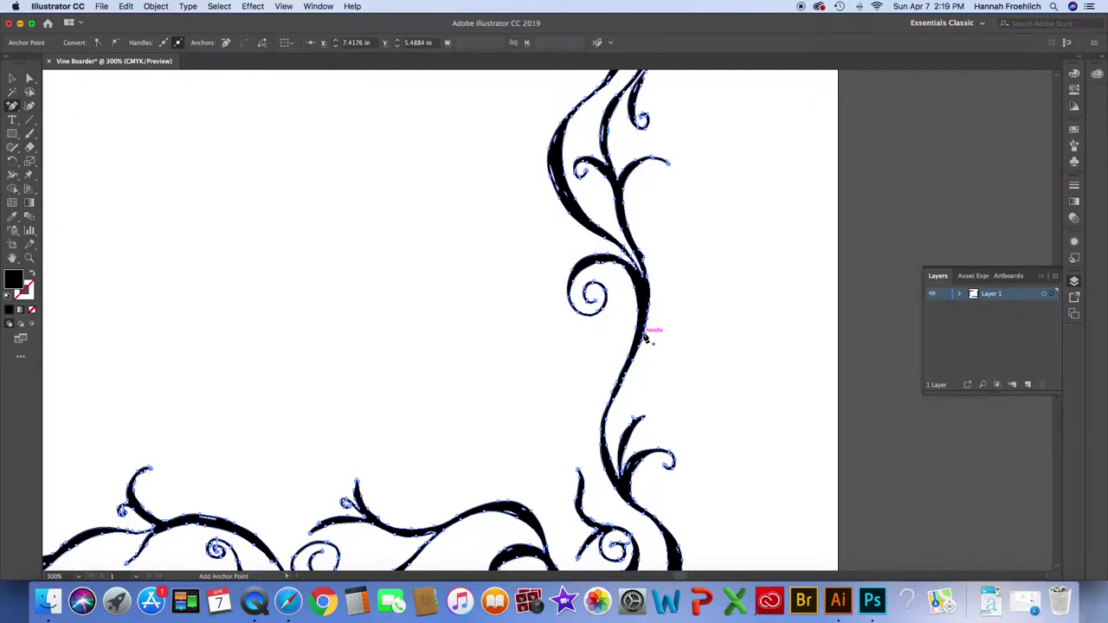
click(648, 329)
Step: Thicken the lower part of the right-hand stem by moving its left-edge anchor points outward with Direct Selection
click(30, 91)
click(29, 79)
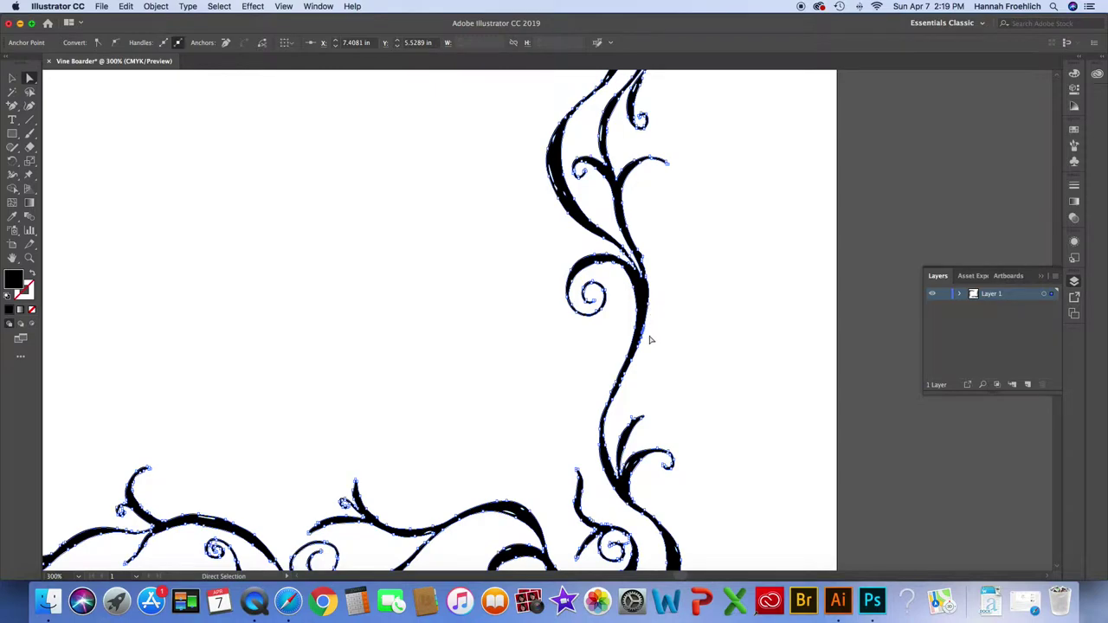
click(611, 405)
drag(611, 405, 609, 390)
click(595, 426)
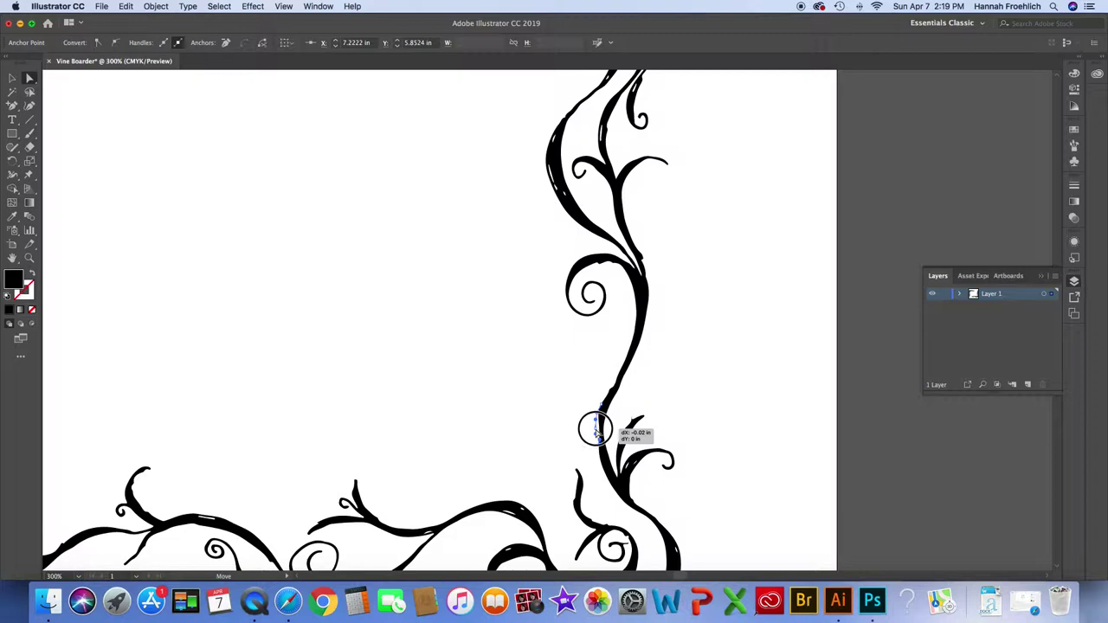
click(598, 446)
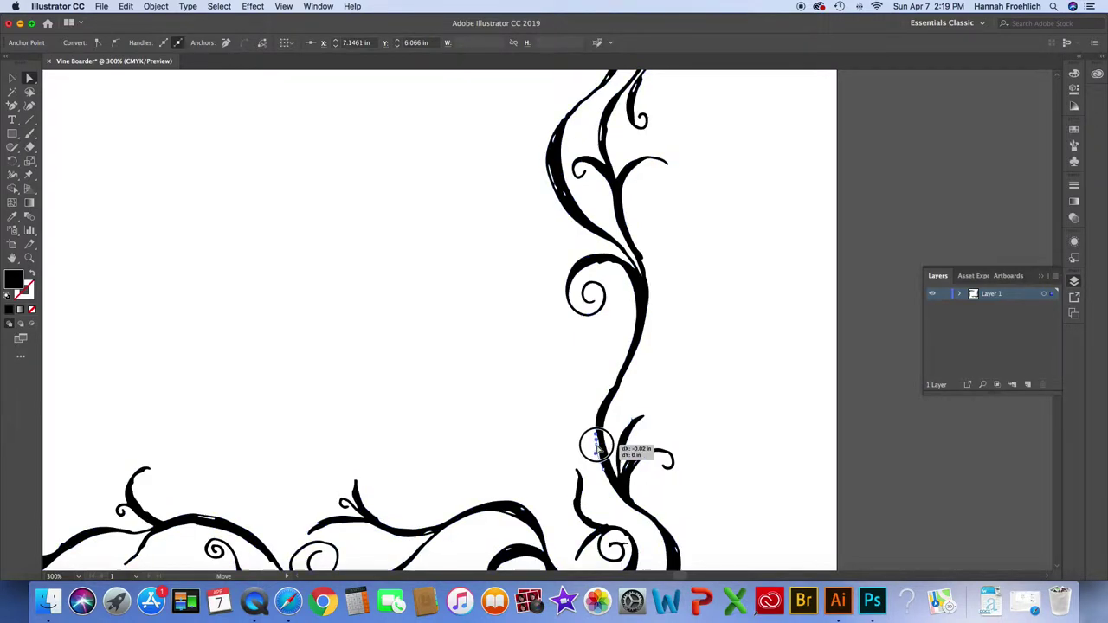
click(634, 442)
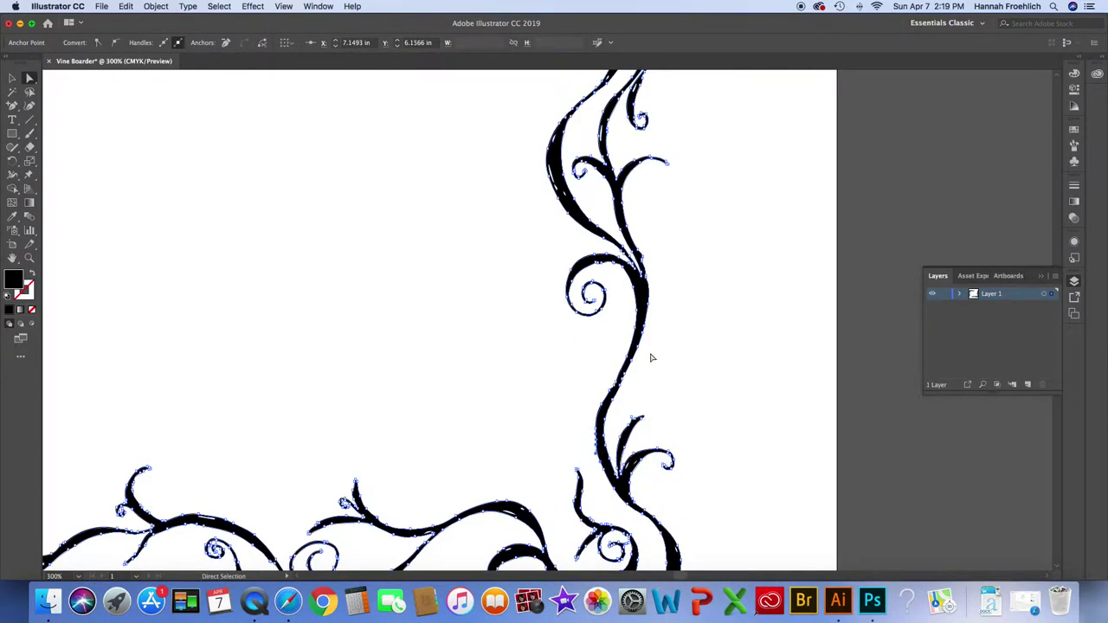
click(615, 386)
Step: Isolate the vine's compound path and delete the small white gaps inside the upper curved stems
key(v)
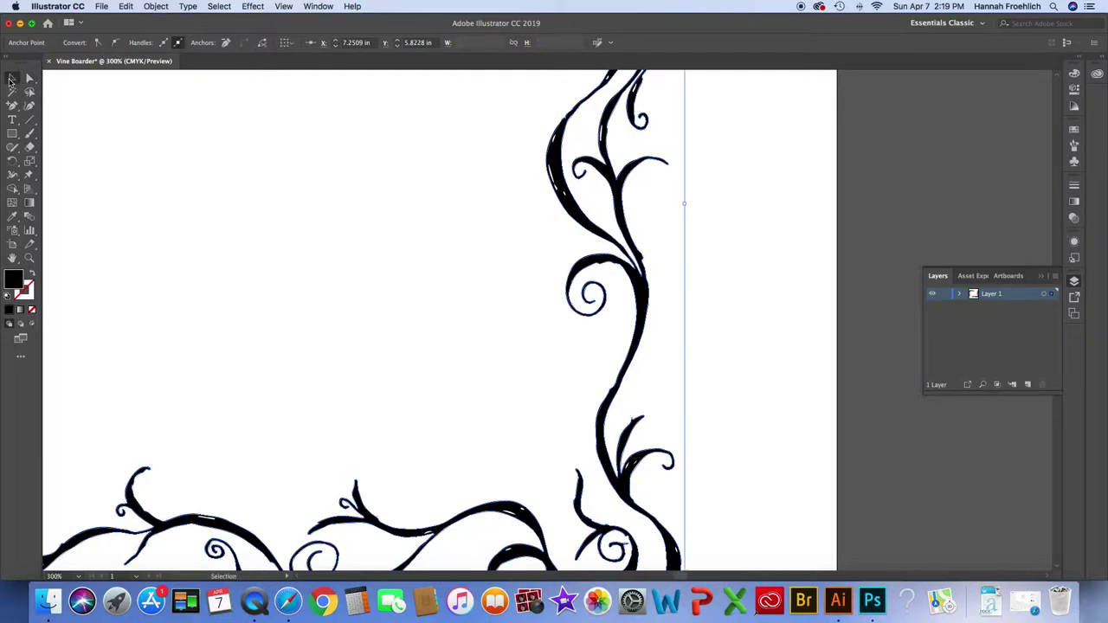
click(559, 184)
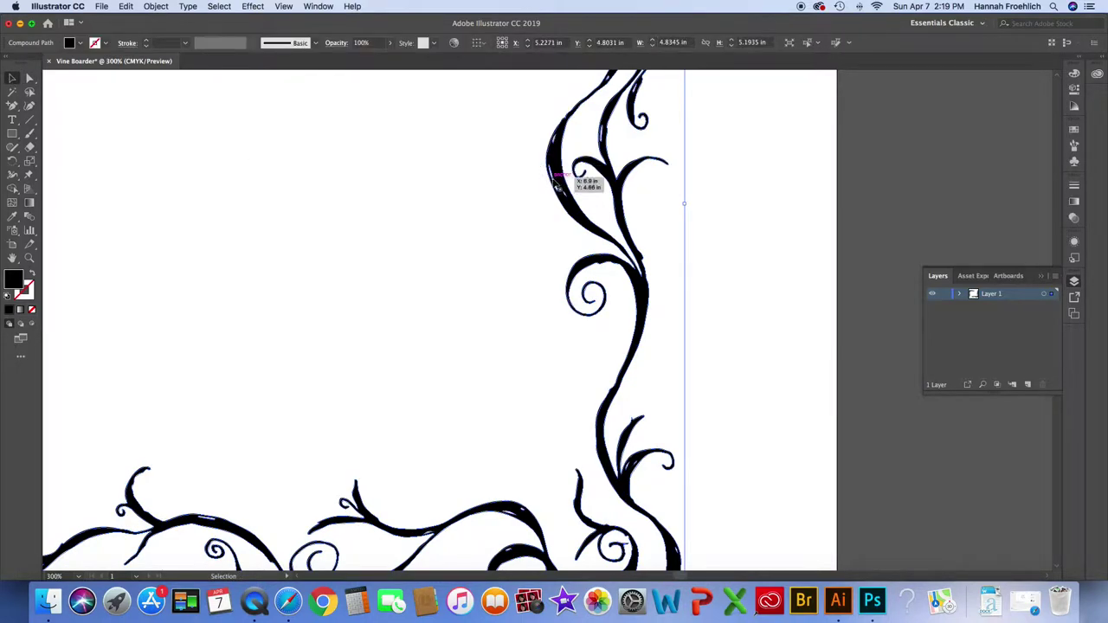
double_click(559, 185)
click(556, 184)
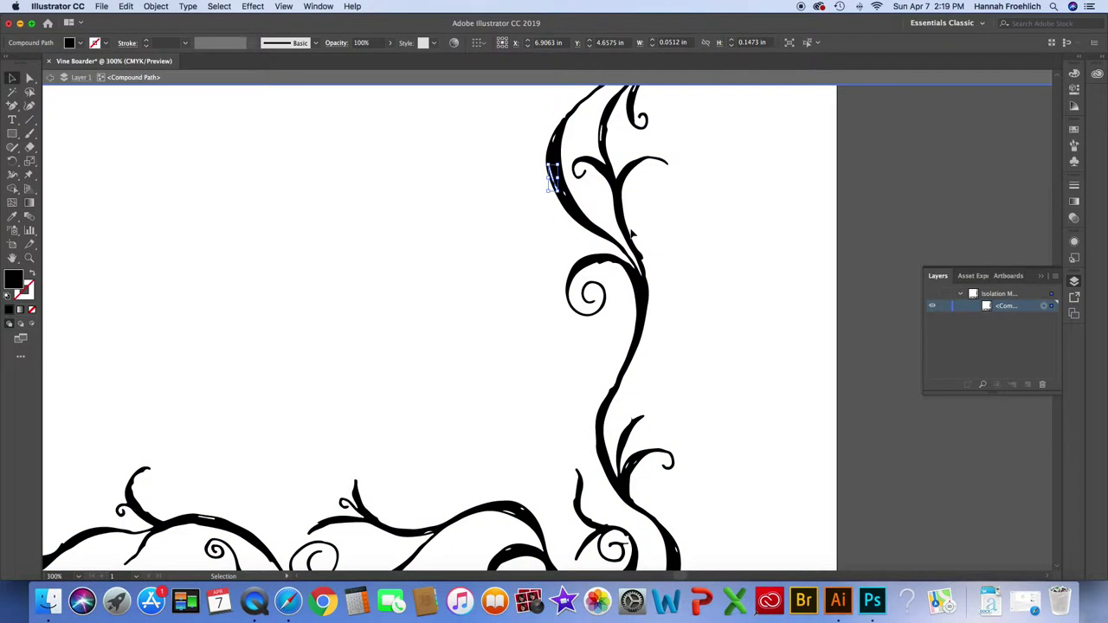
key(super+shift+a)
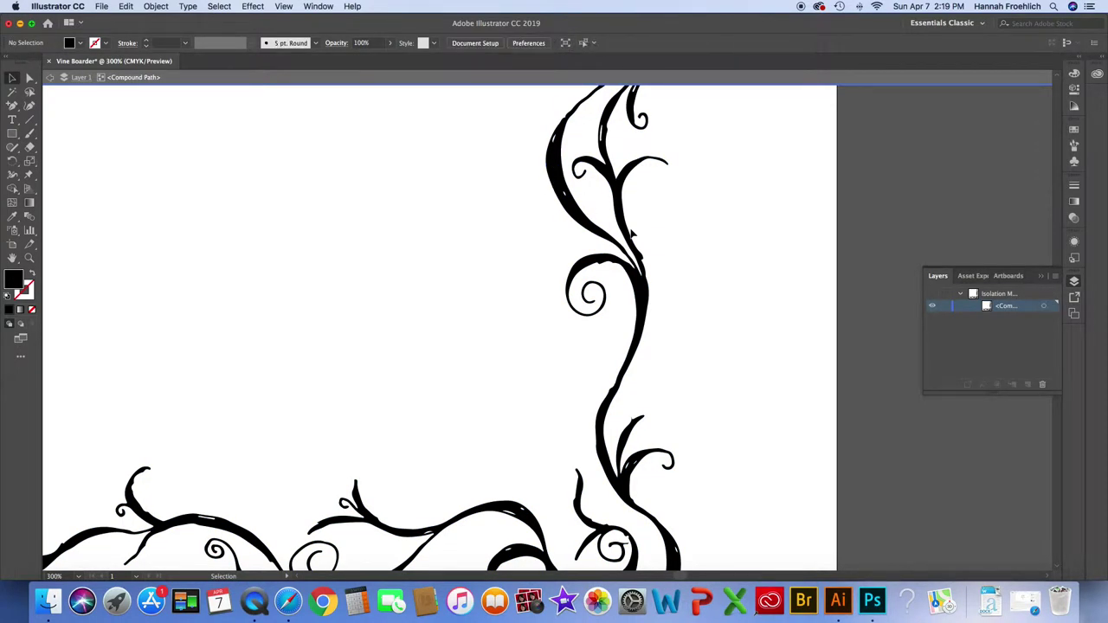
click(563, 192)
key(super+shift+a)
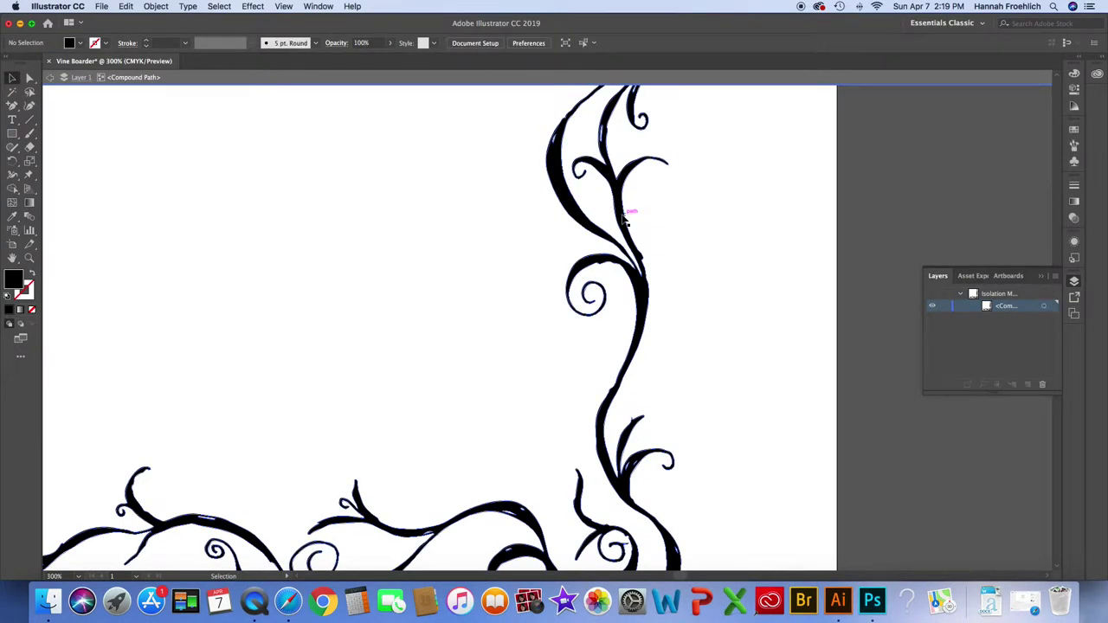
click(558, 139)
key(super+shift+a)
click(600, 132)
key(super+shift+a)
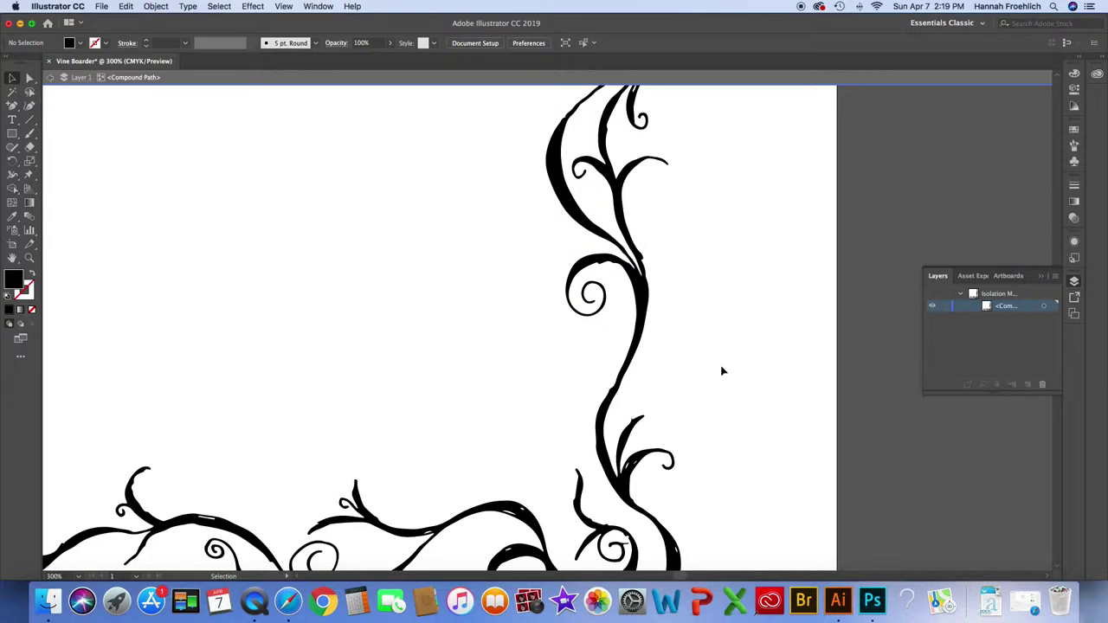
Step: Delete the small white gaps inside the thick curls at the vine's lower-right corner
scroll(688, 369, down, 5)
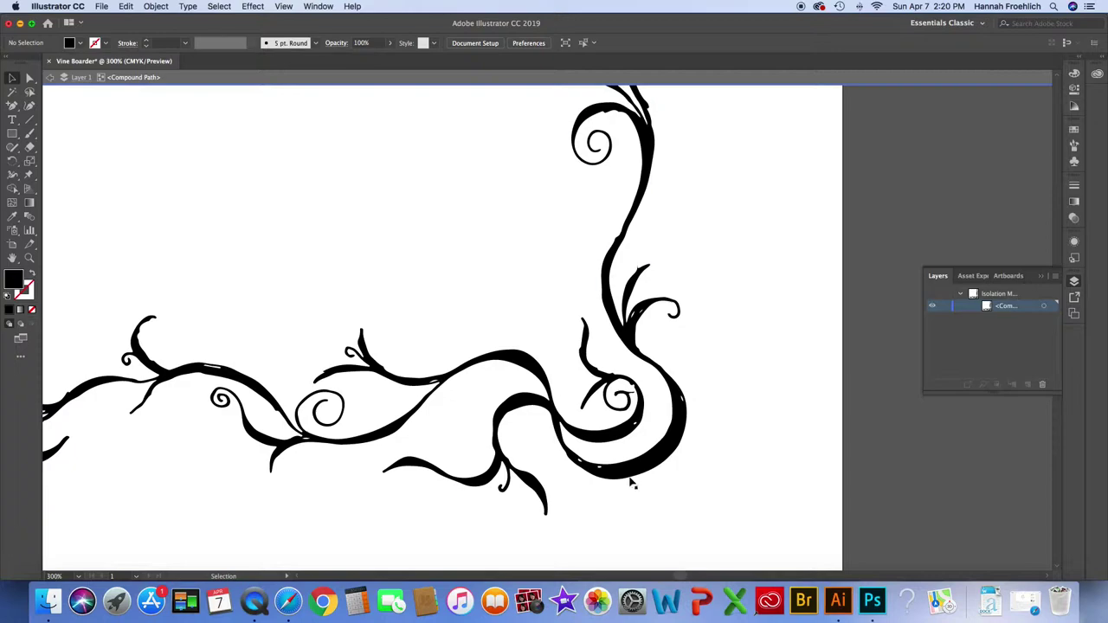
click(597, 470)
click(597, 473)
click(584, 467)
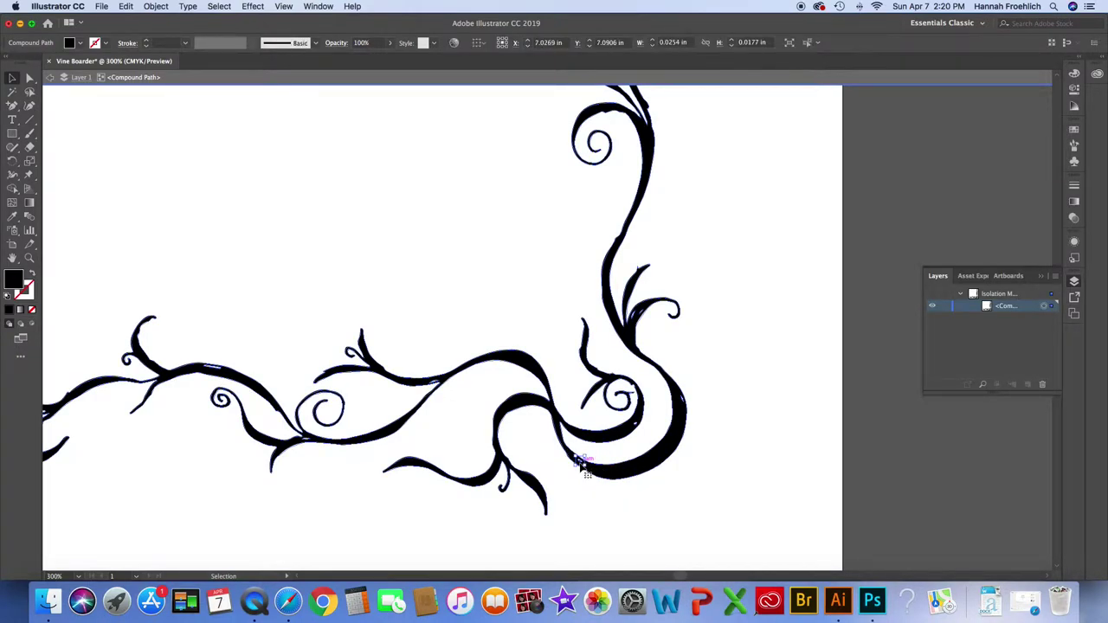
click(586, 467)
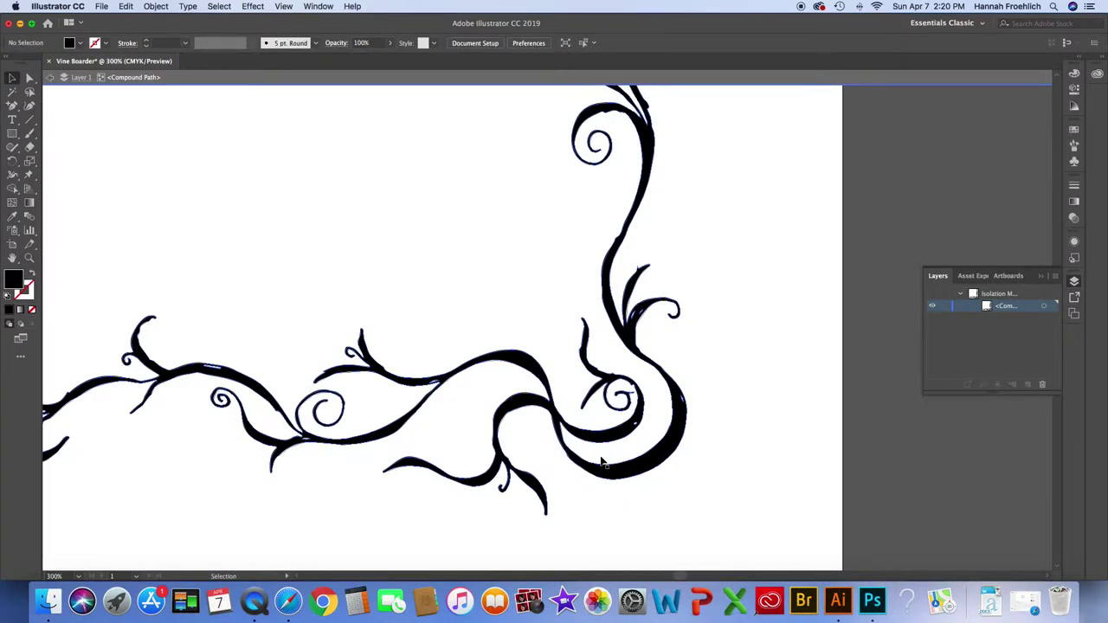
click(637, 424)
click(675, 431)
Step: Stretch the corner vine to about 5.58 in wide and 6.16 in tall, and move it toward the page's lower-right corner
key(super+minus)
key(super+minus)
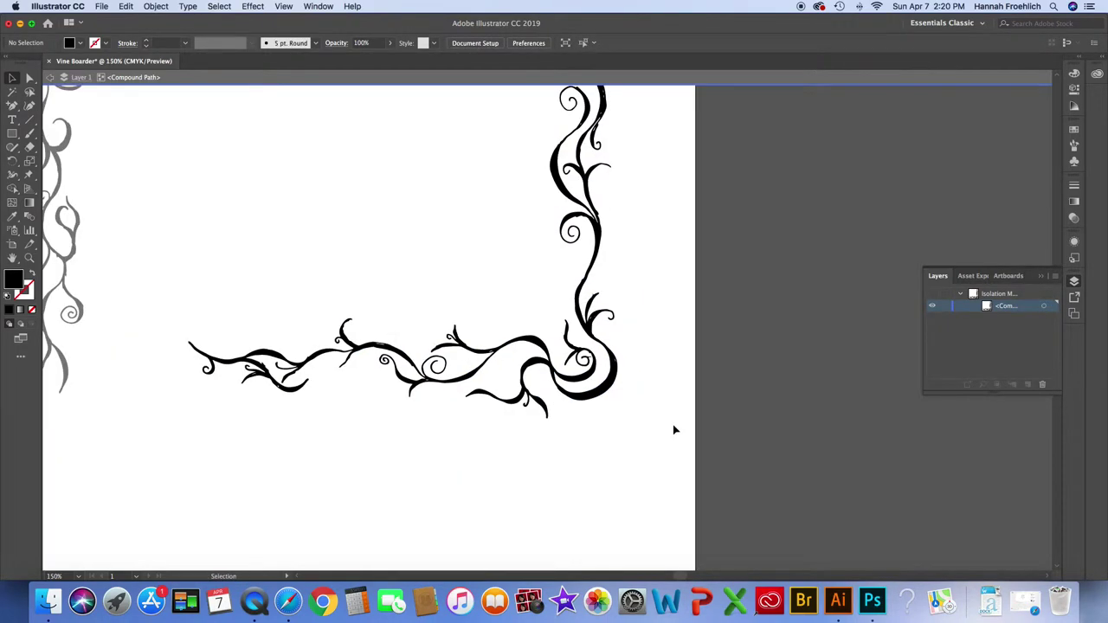
drag(594, 376, 642, 520)
key(super+minus)
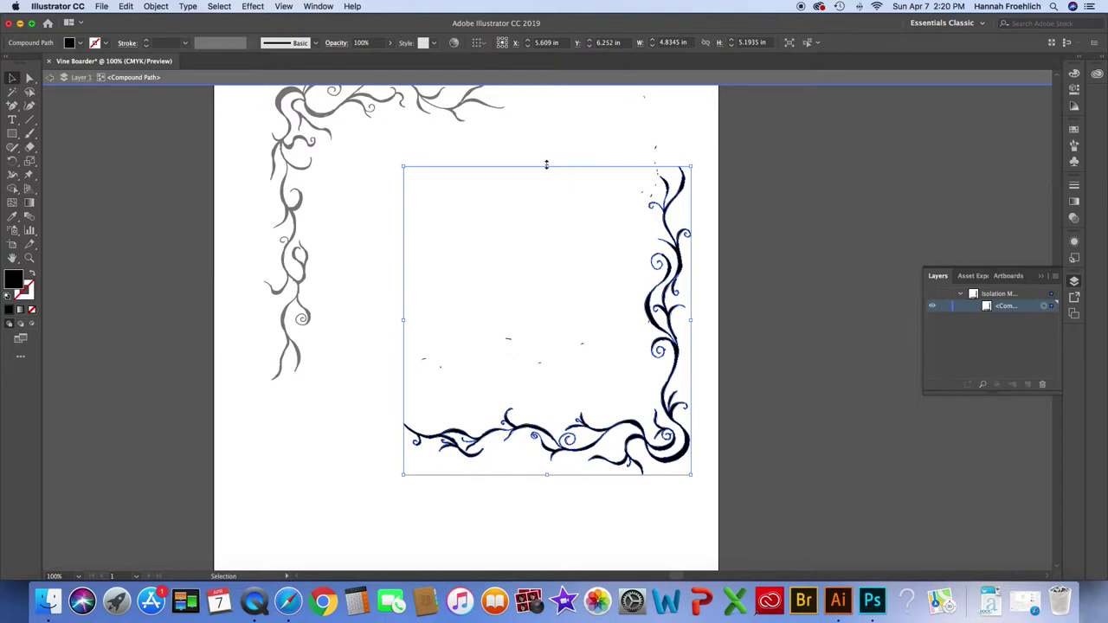
drag(546, 165, 551, 109)
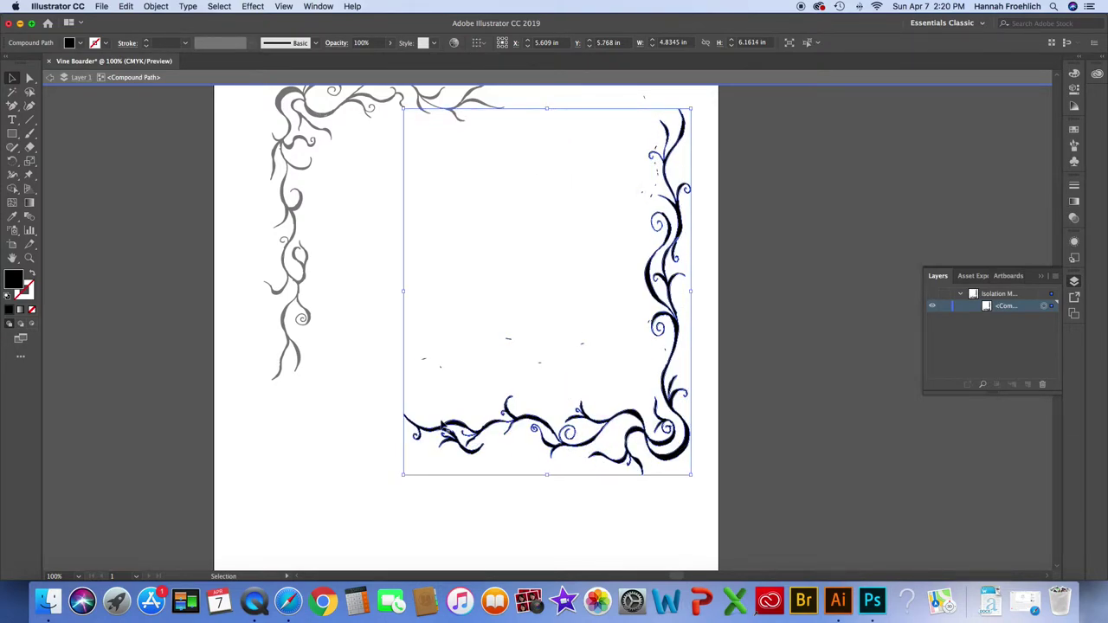
drag(405, 295, 362, 291)
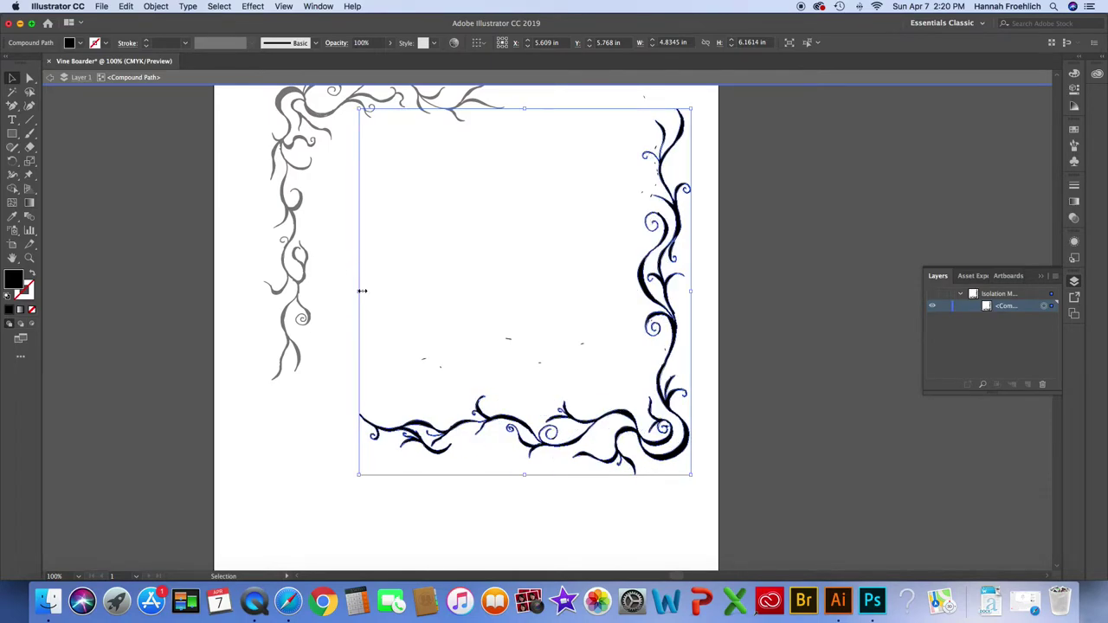
drag(673, 459, 687, 530)
click(321, 419)
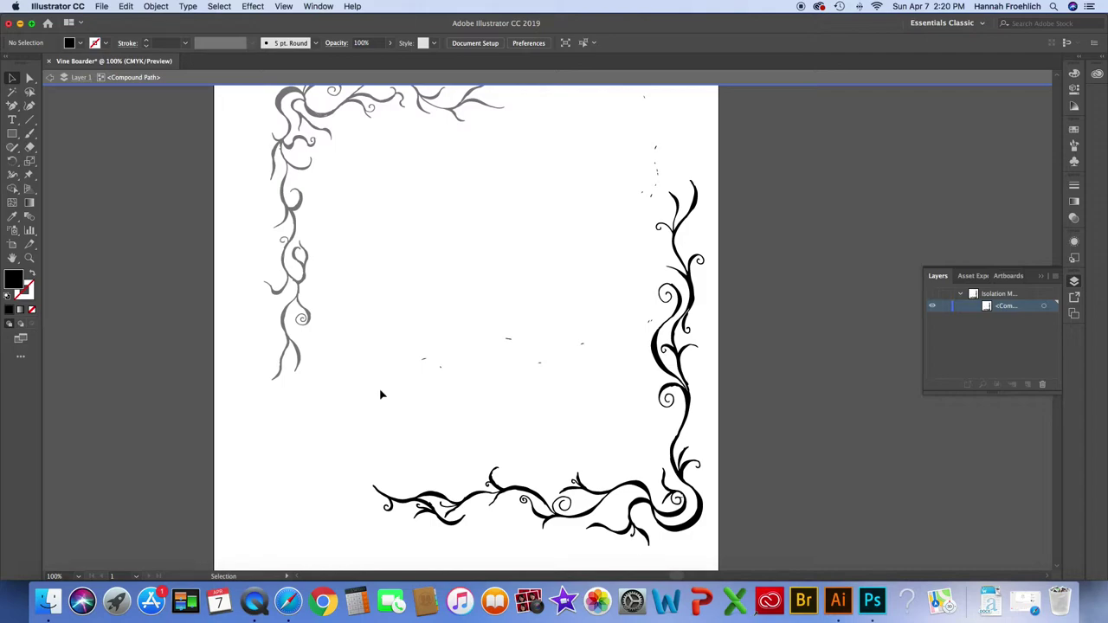
Step: Delete the stray specks around the corner vine, moving the vine aside to reach the speck beside its stem
drag(404, 333, 606, 394)
key(Delete)
drag(634, 93, 659, 199)
key(Delete)
drag(658, 354, 447, 342)
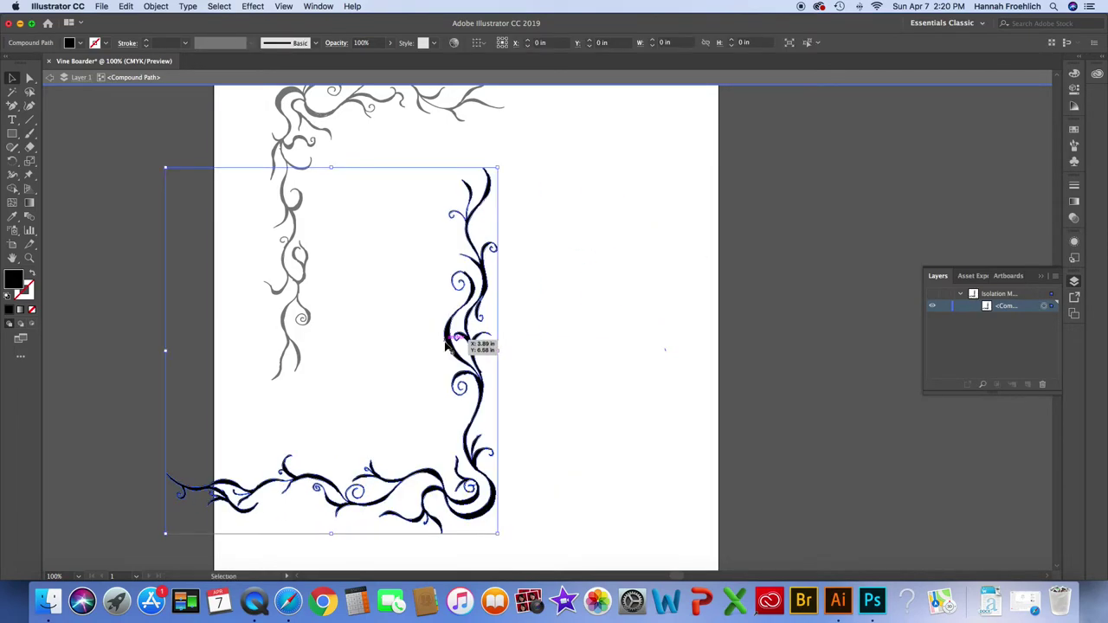
click(668, 362)
Step: Move the vine back into the page's lower-right corner and exit isolation mode
drag(441, 338, 655, 374)
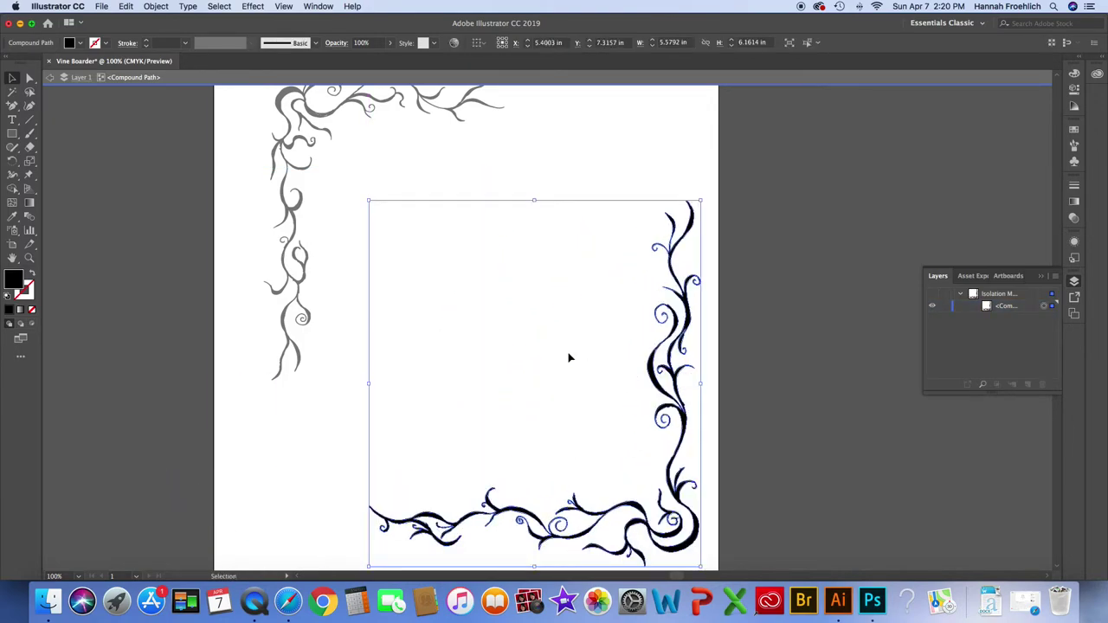
click(381, 163)
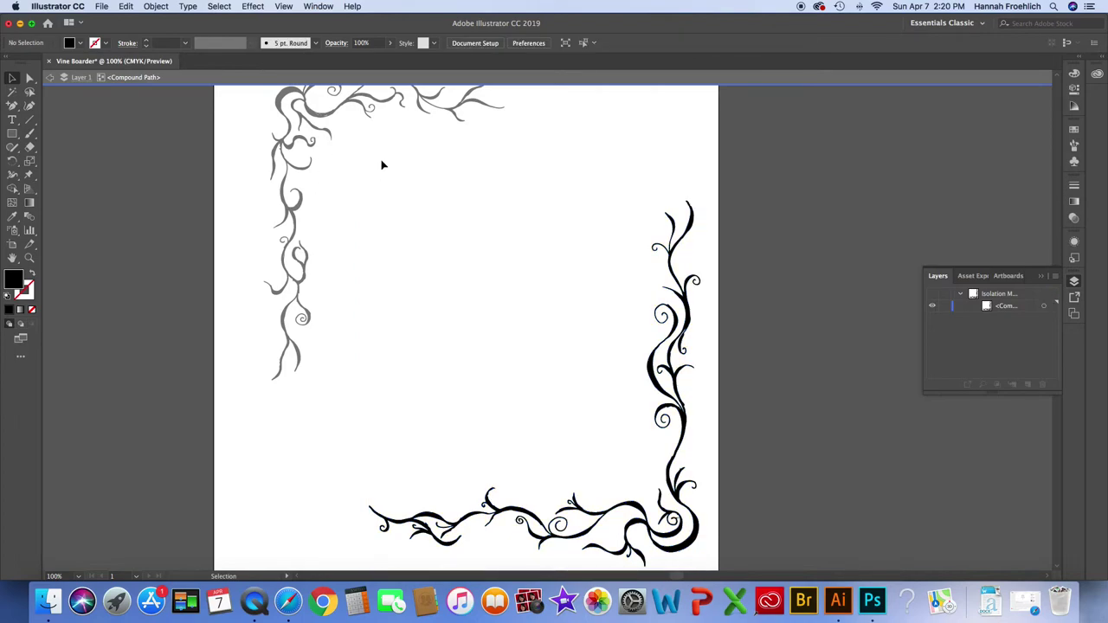
double_click(382, 164)
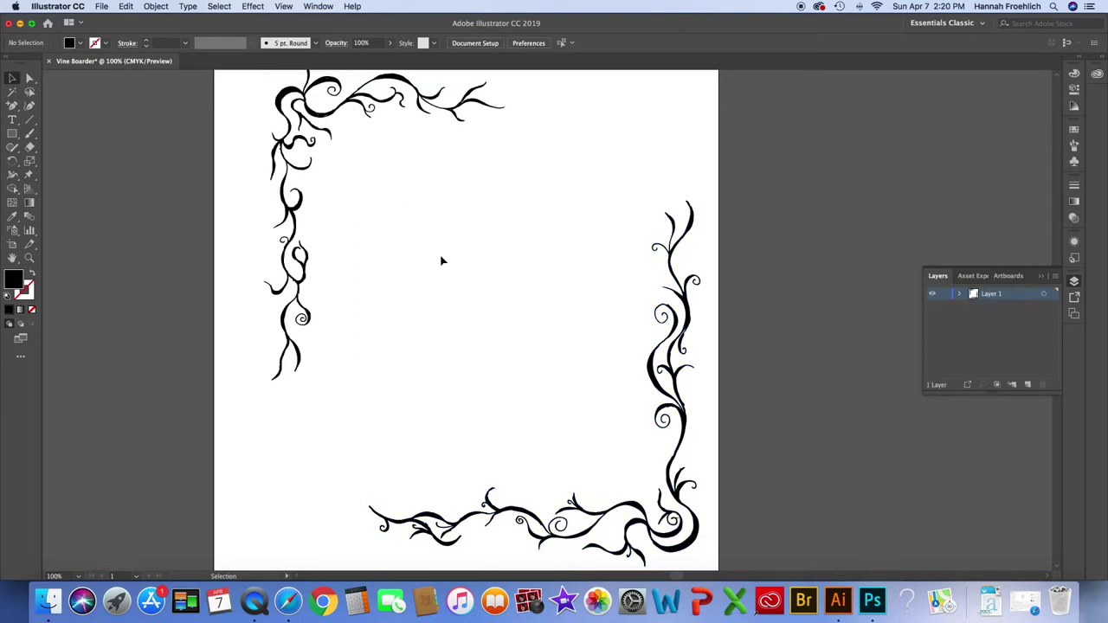